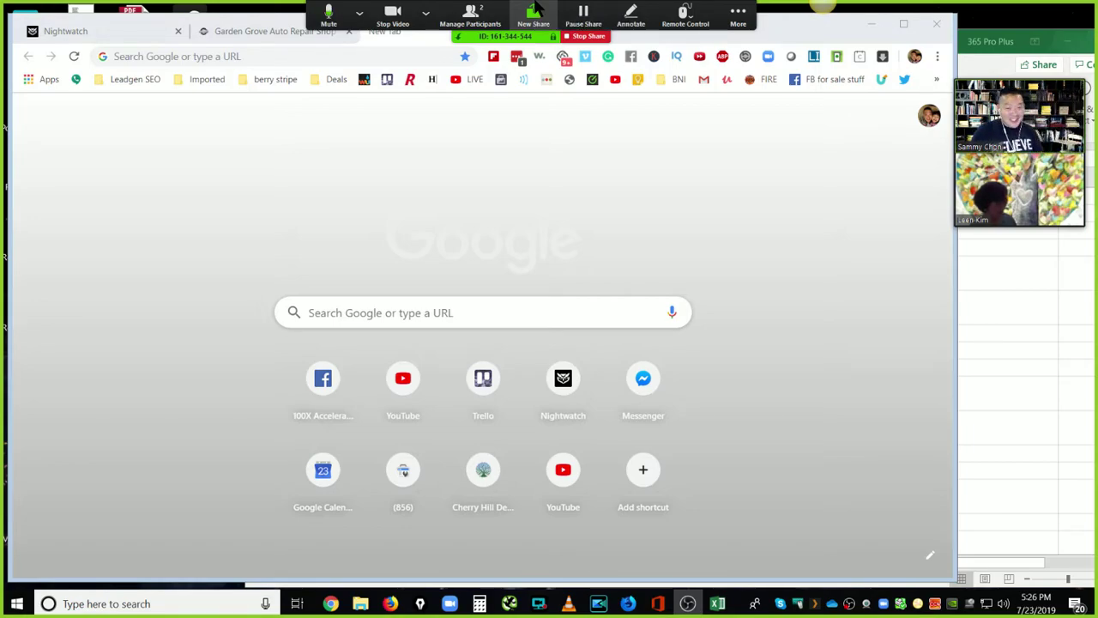
pyautogui.click(738, 12)
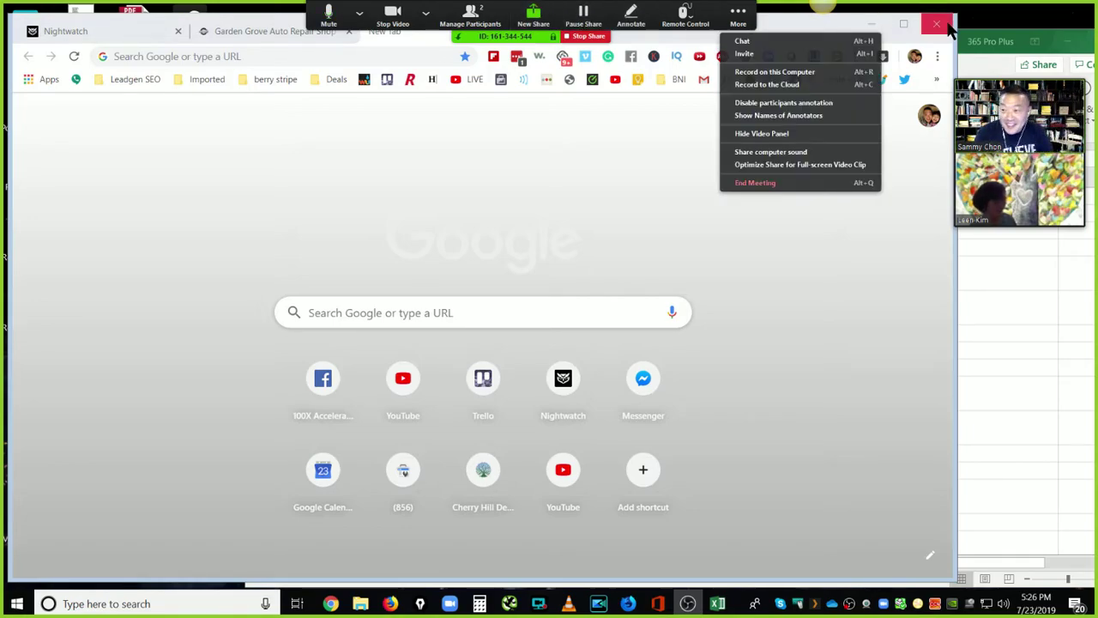
pyautogui.click(944, 24)
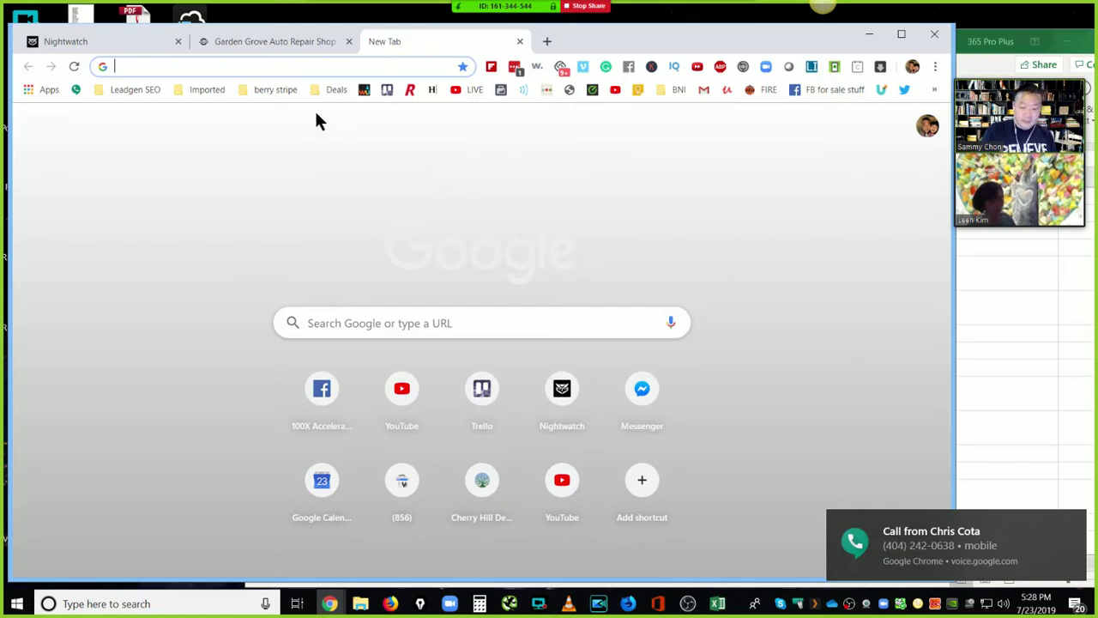
pyautogui.click(1074, 527)
pyautogui.click(1074, 525)
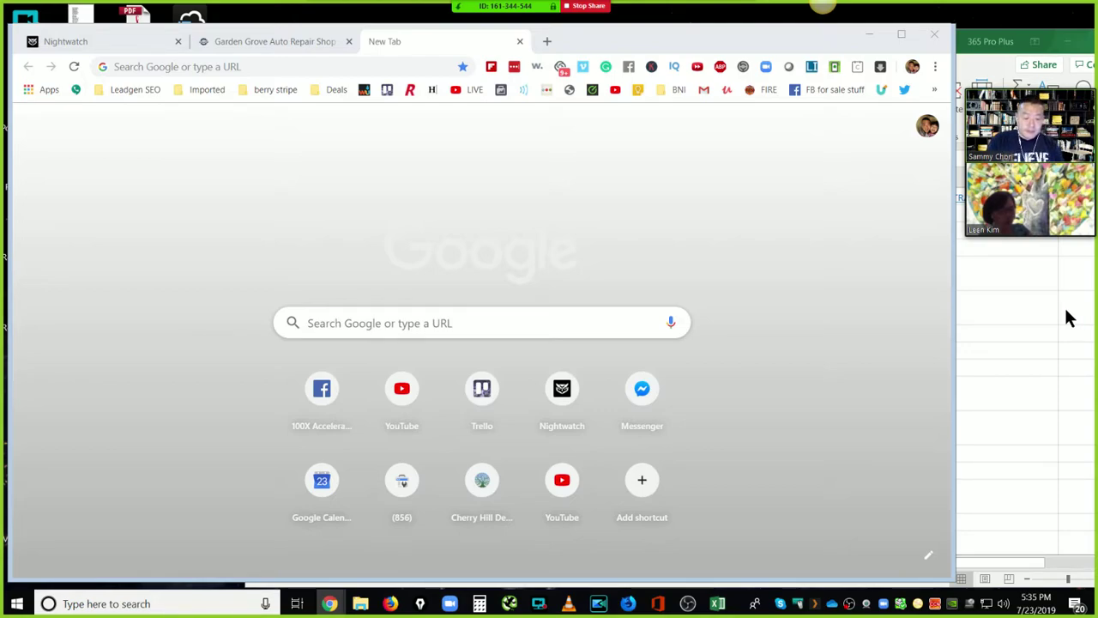
pyautogui.click(360, 604)
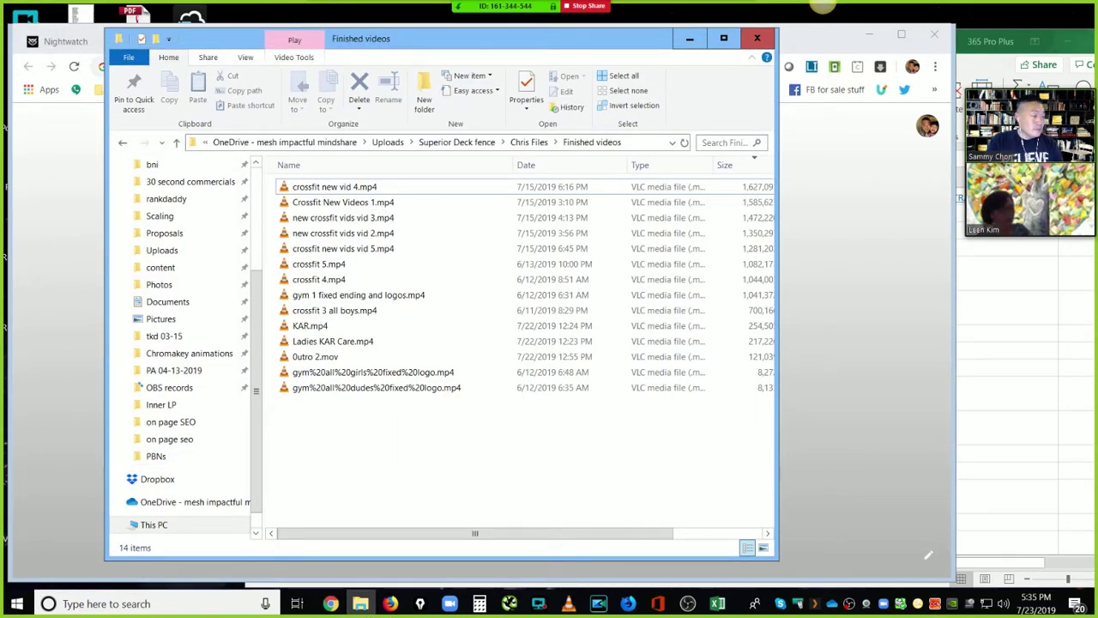
pyautogui.click(360, 603)
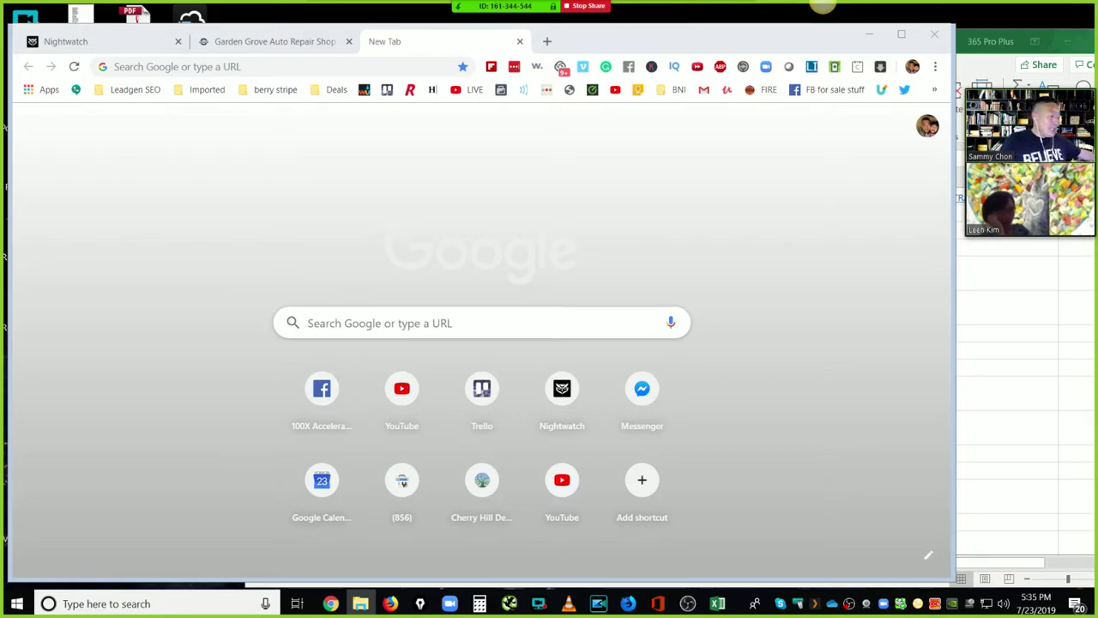
# - Switch to the Excel workbook on Page SEO steps with video.xlsx, move it aside to uncover the browser, and shift the meeting video thumbnails up
pyautogui.hotkey('alt', 'Tab')
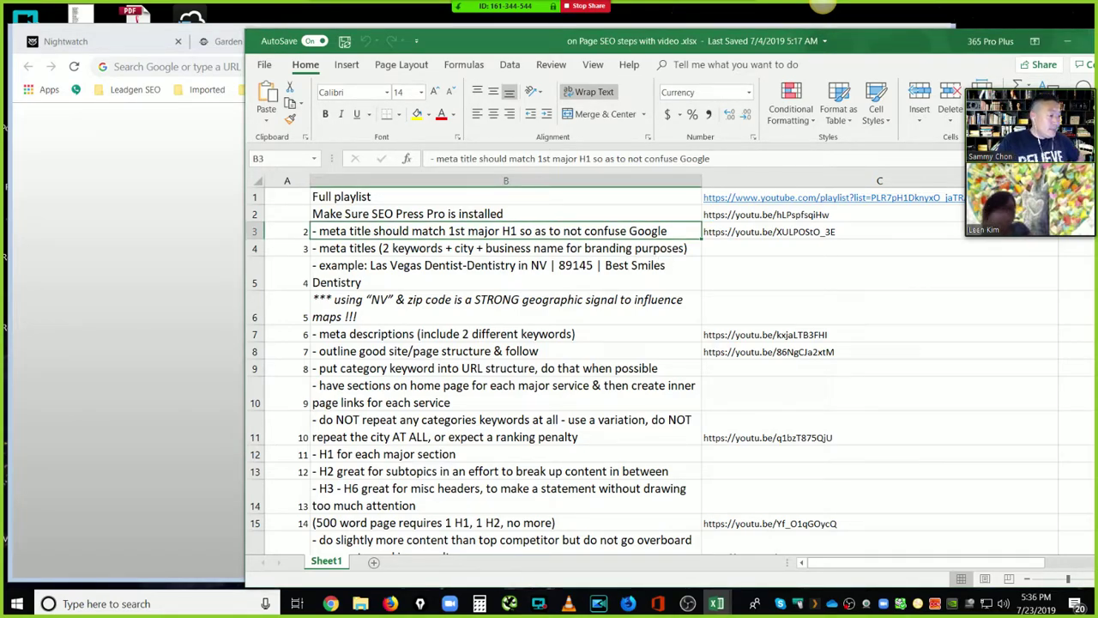
pyautogui.moveTo(605, 49); pyautogui.dragTo(870, 61)
pyautogui.moveTo(795, 43); pyautogui.dragTo(844, 31)
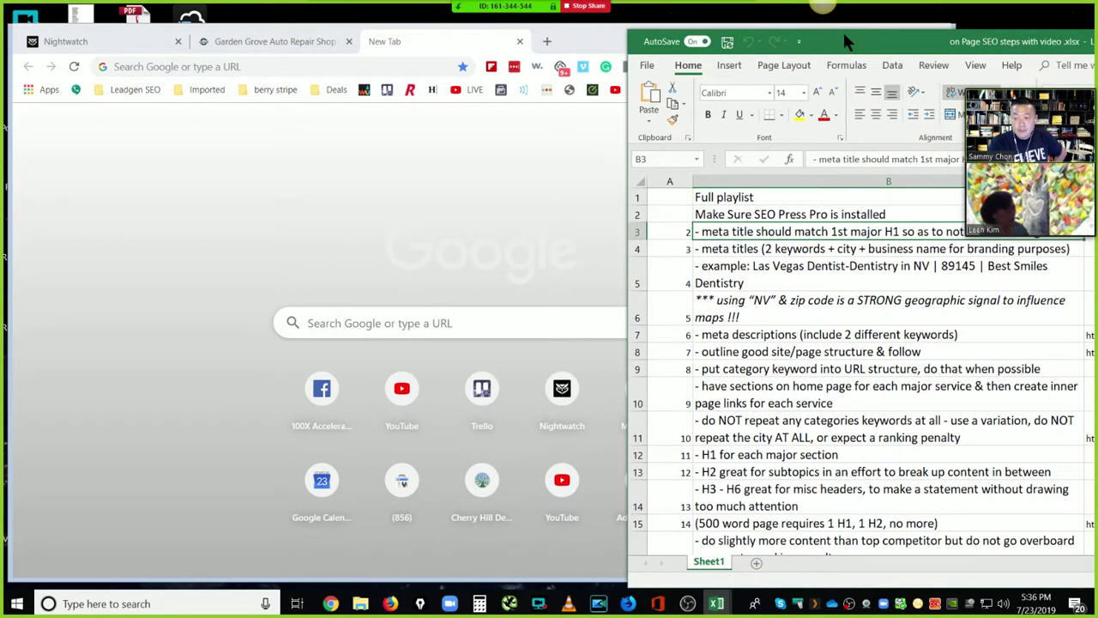
pyautogui.moveTo(1041, 70); pyautogui.dragTo(1034, 22)
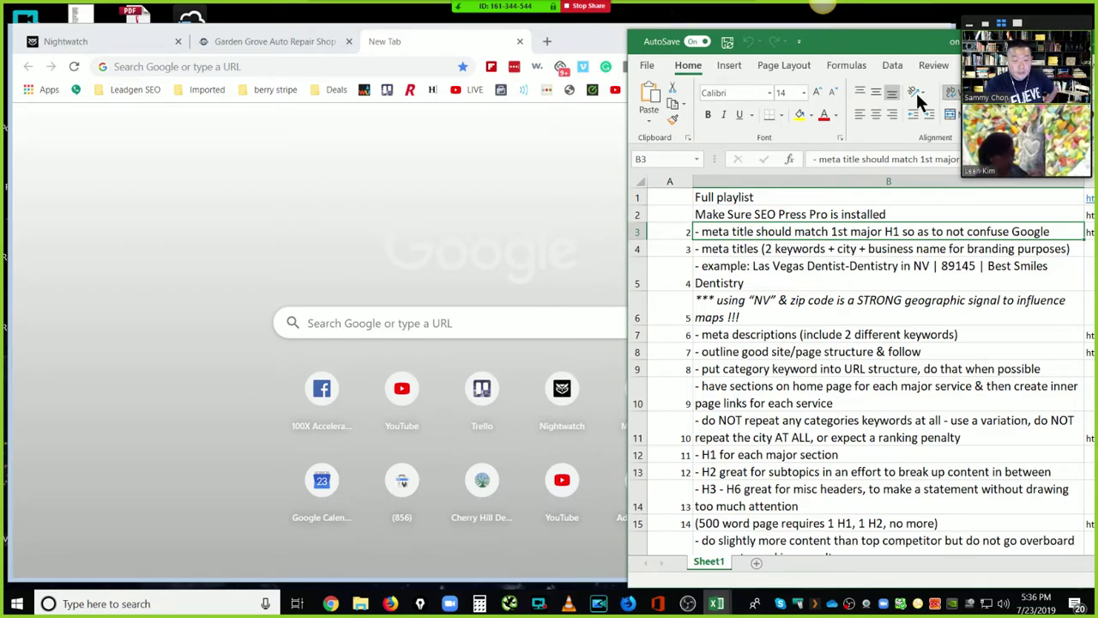
# - Switch to the browser, close the Nightwatch page, and open Google Search Console by signing in from google.com/webmasters/
pyautogui.click(187, 36)
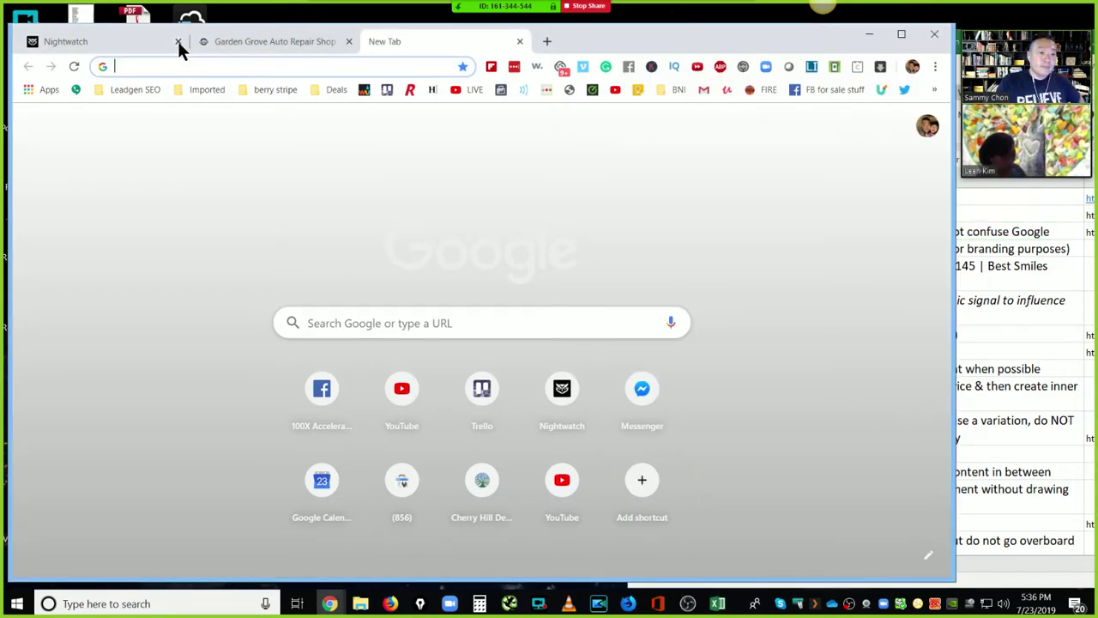
pyautogui.click(177, 39)
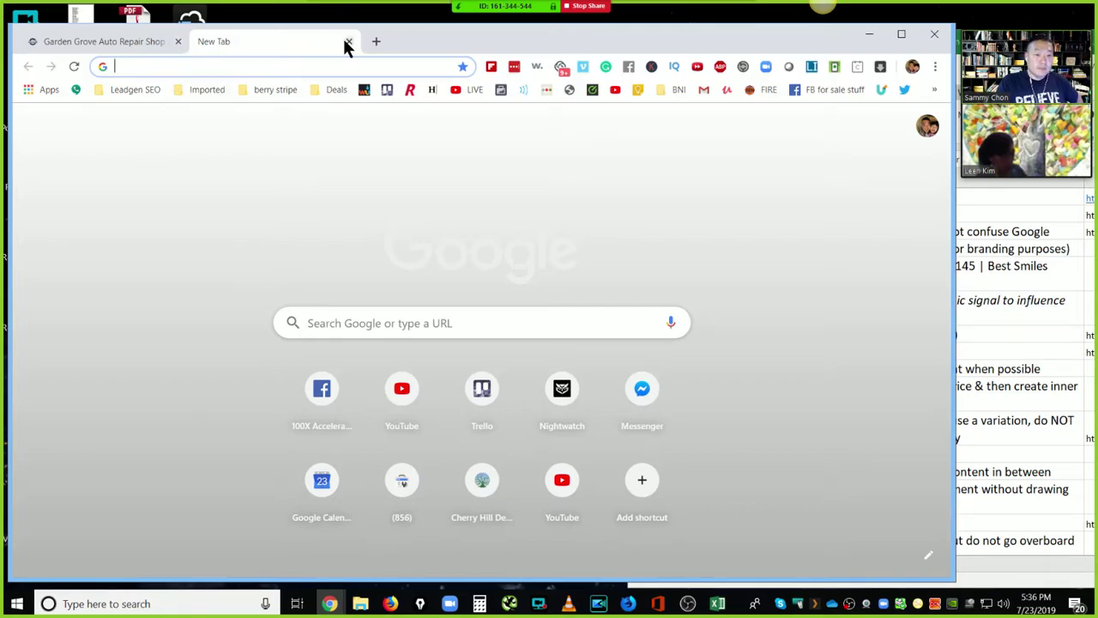
pyautogui.write('google.com/webmasters/')
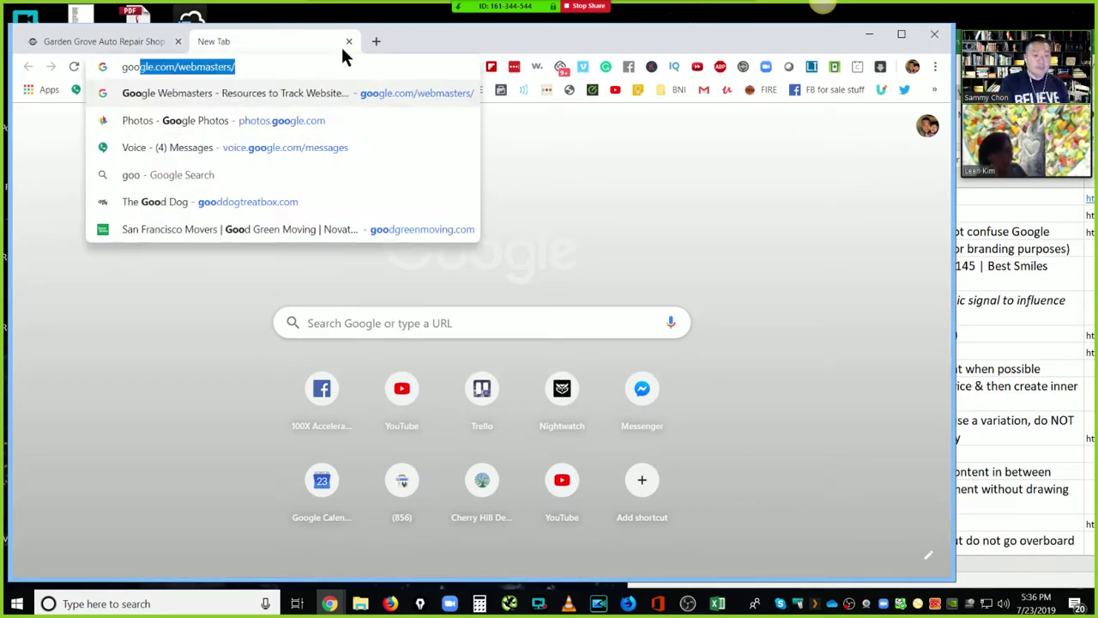
pyautogui.press('Return')
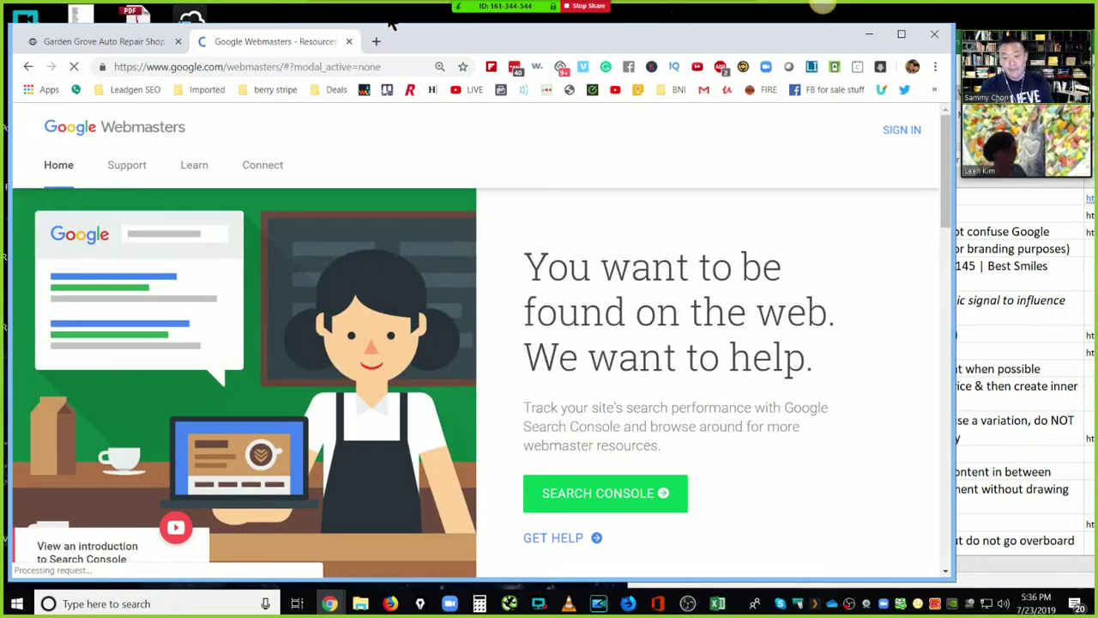
pyautogui.click(902, 143)
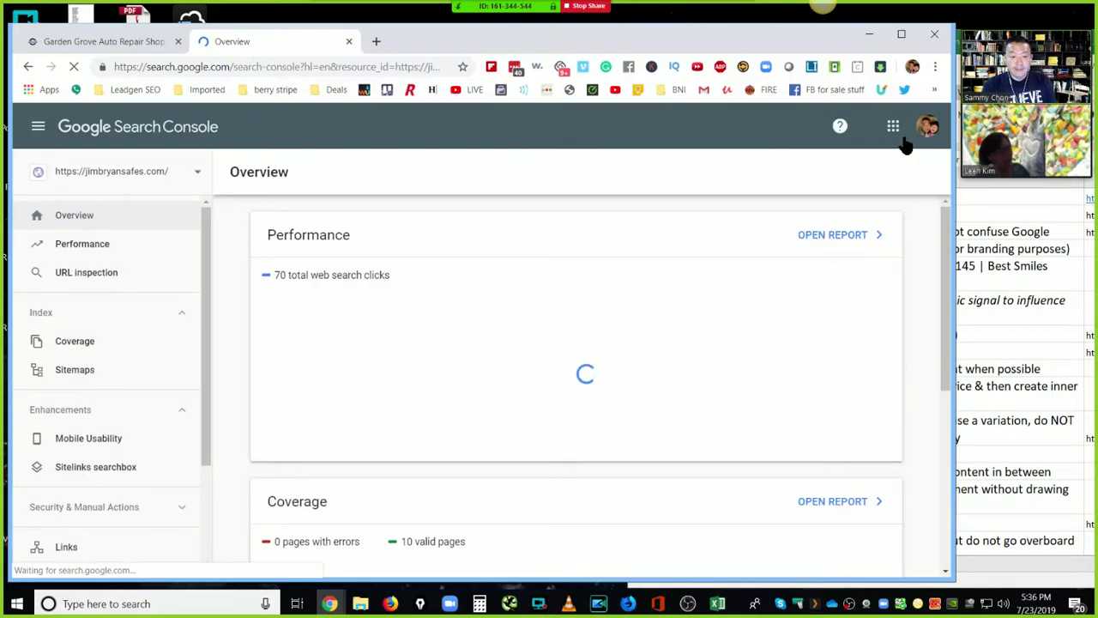
pyautogui.click(921, 135)
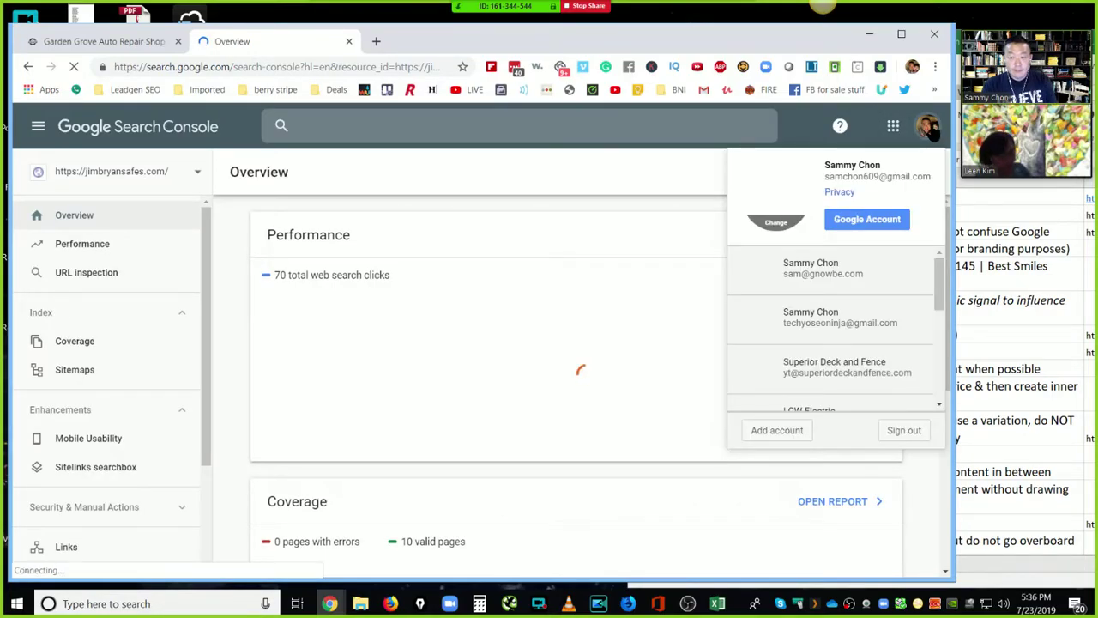
pyautogui.click(857, 324)
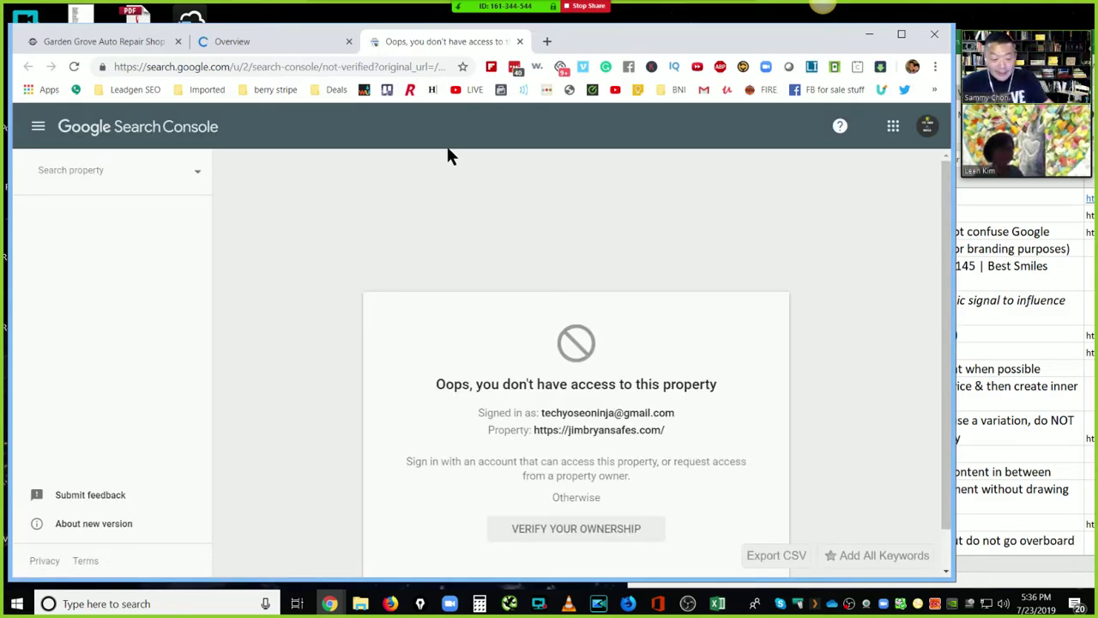
pyautogui.click(172, 170)
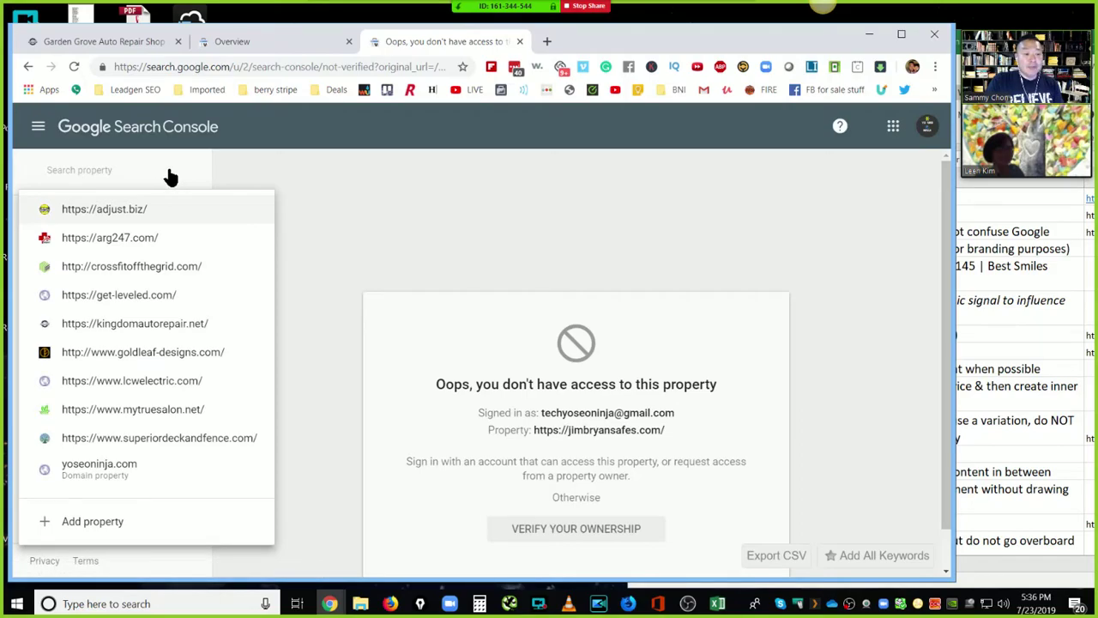
pyautogui.click(183, 322)
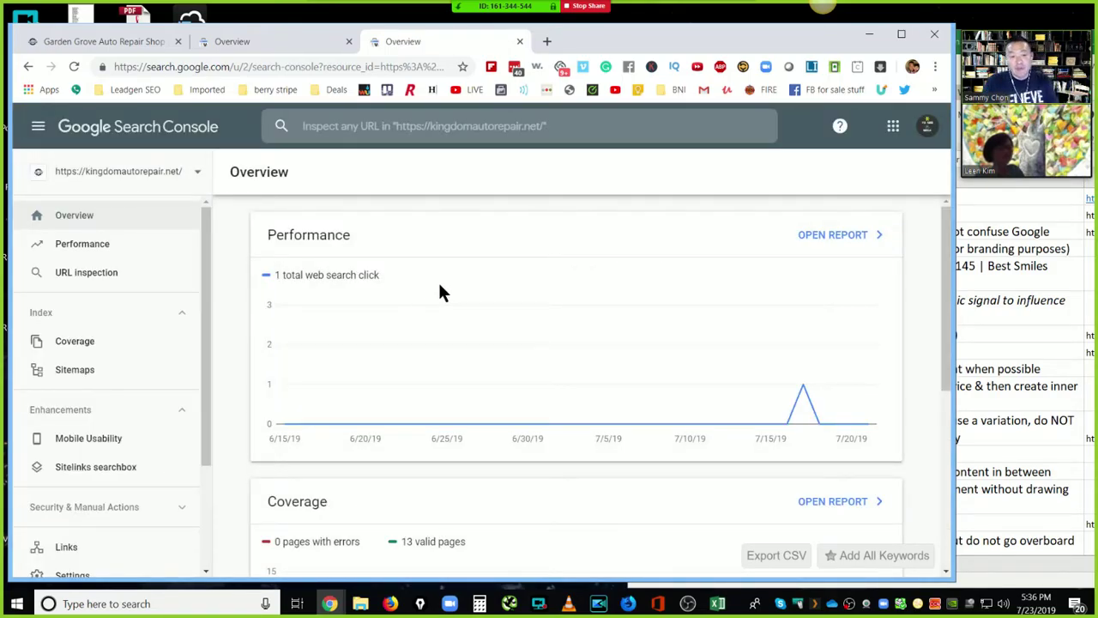
pyautogui.scroll(-3, 452, 285)
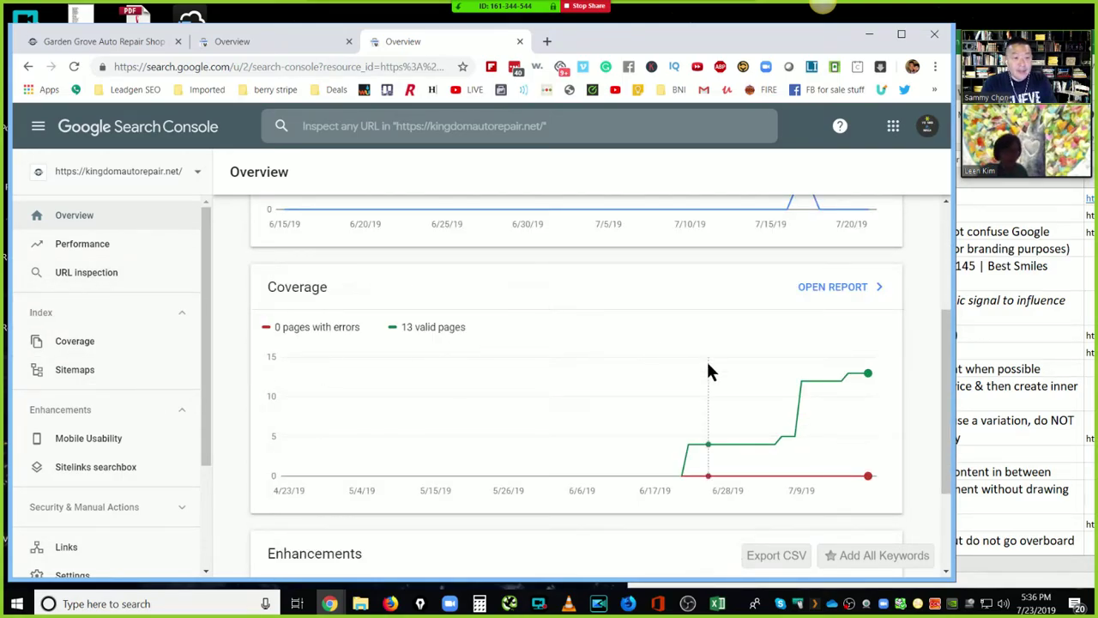
pyautogui.scroll(3, 702, 360)
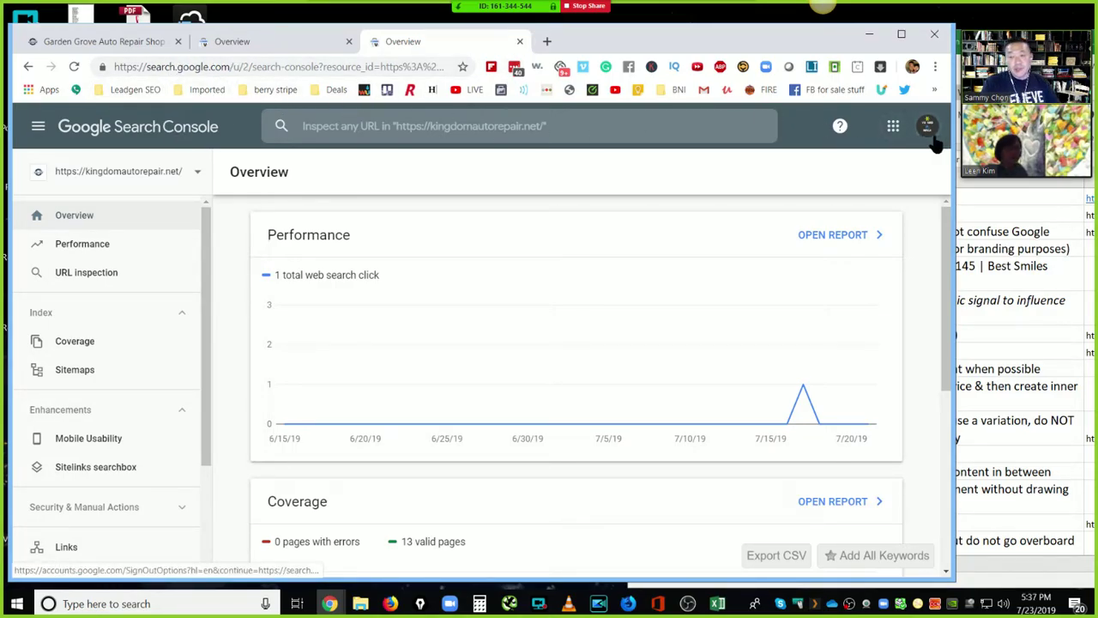
pyautogui.scroll(-2, 114, 347)
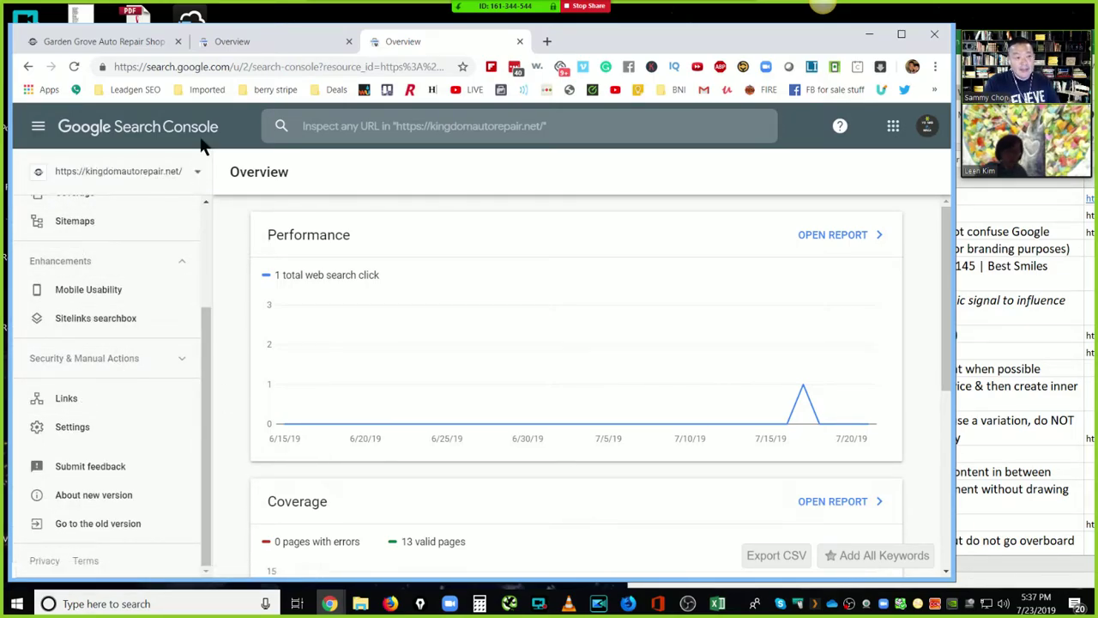
# - Log in to the WordPress dashboard at kingdomautorepair.net/wp-admin with the saved credentials
pyautogui.click(108, 40)
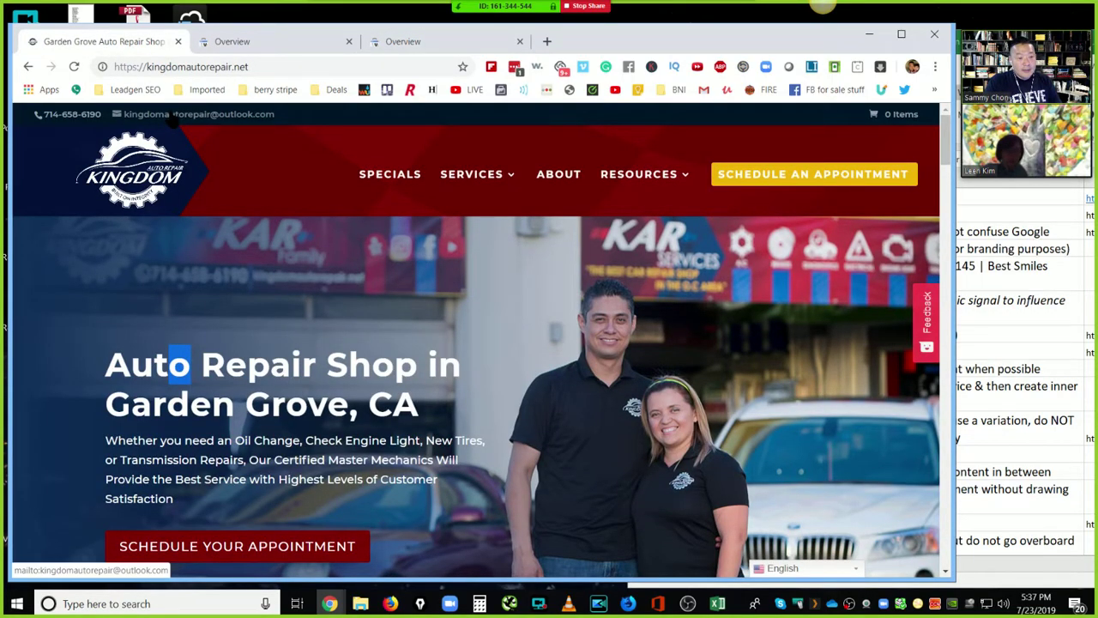
pyautogui.click(276, 66)
pyautogui.click(297, 66)
pyautogui.write('/wp-admin')
pyautogui.press('Return')
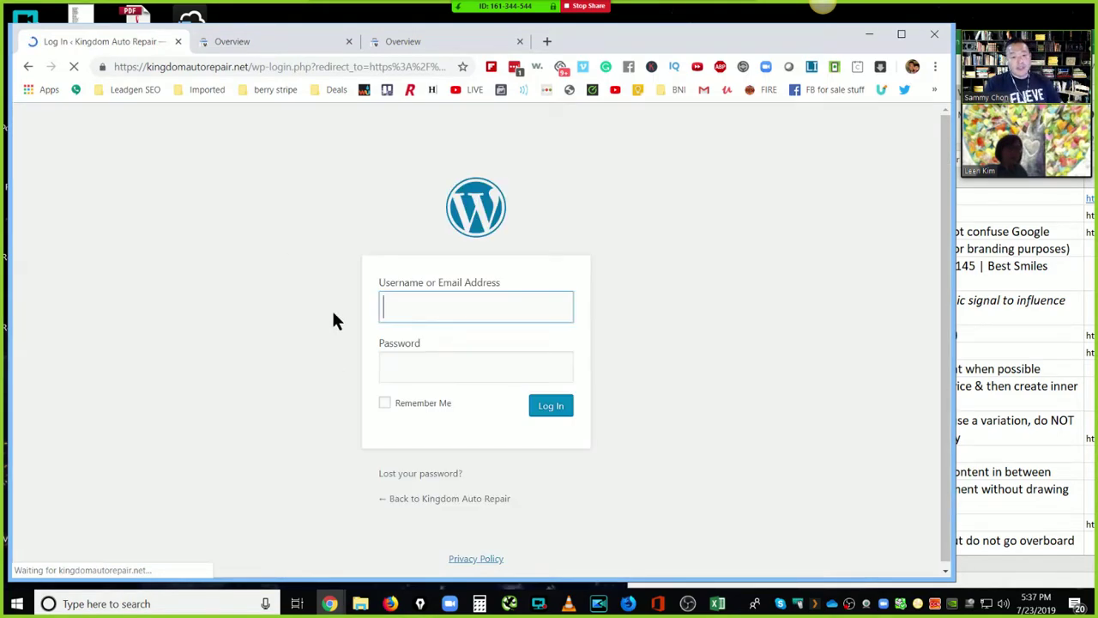
pyautogui.click(552, 420)
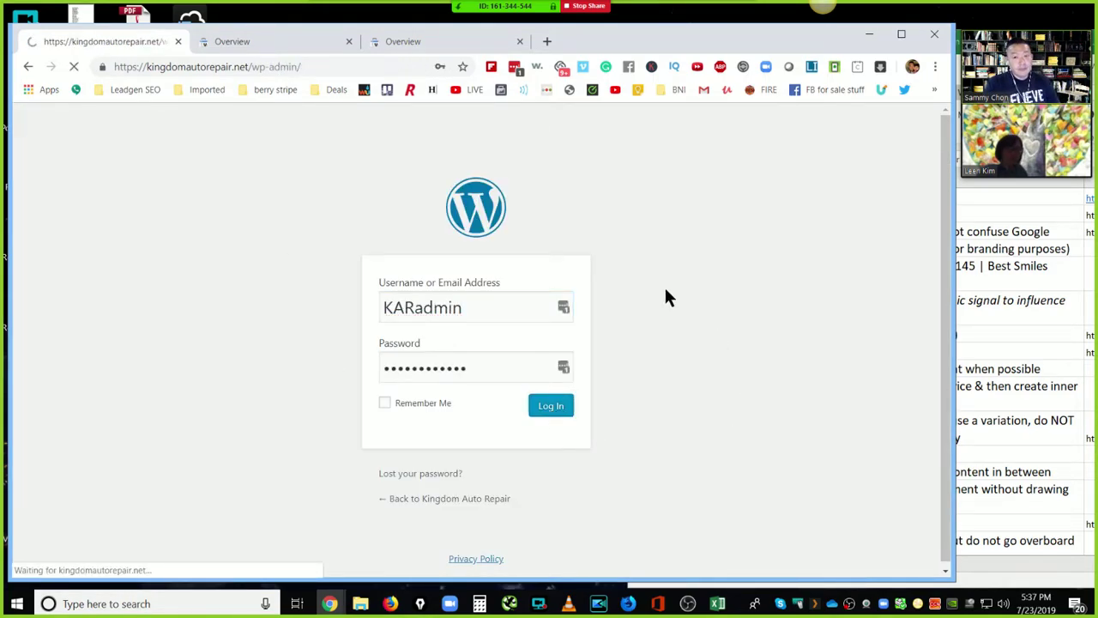
pyautogui.click(513, 69)
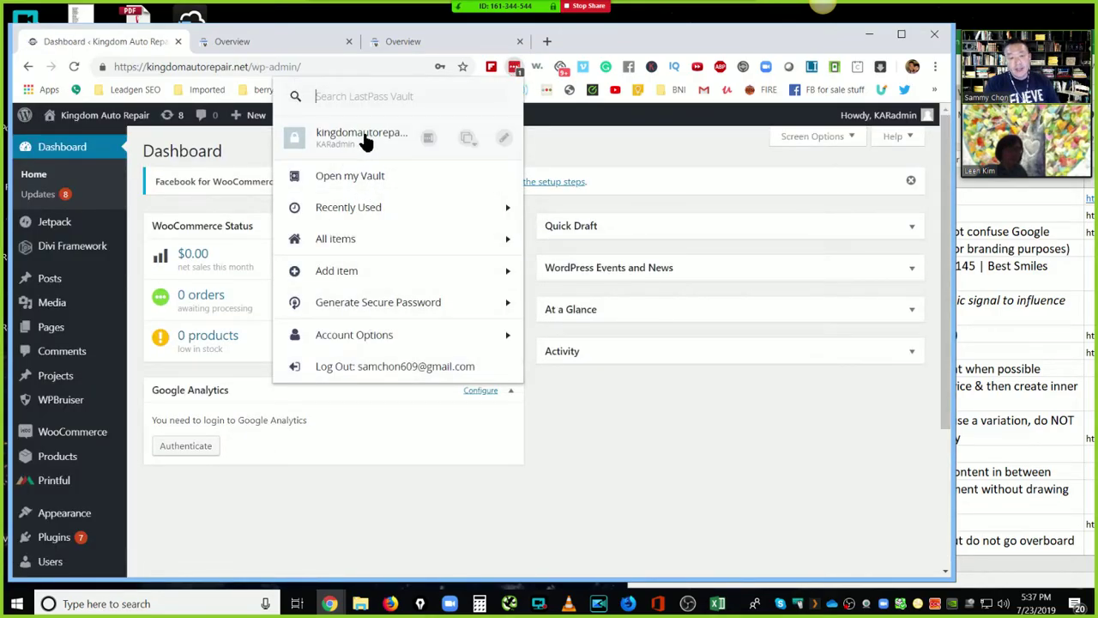
pyautogui.click(691, 482)
# - Open WP File Manager and examine the Google verification HTML file in public_html, referring back to the site's Search Console overview
pyautogui.scroll(-3, 263, 463)
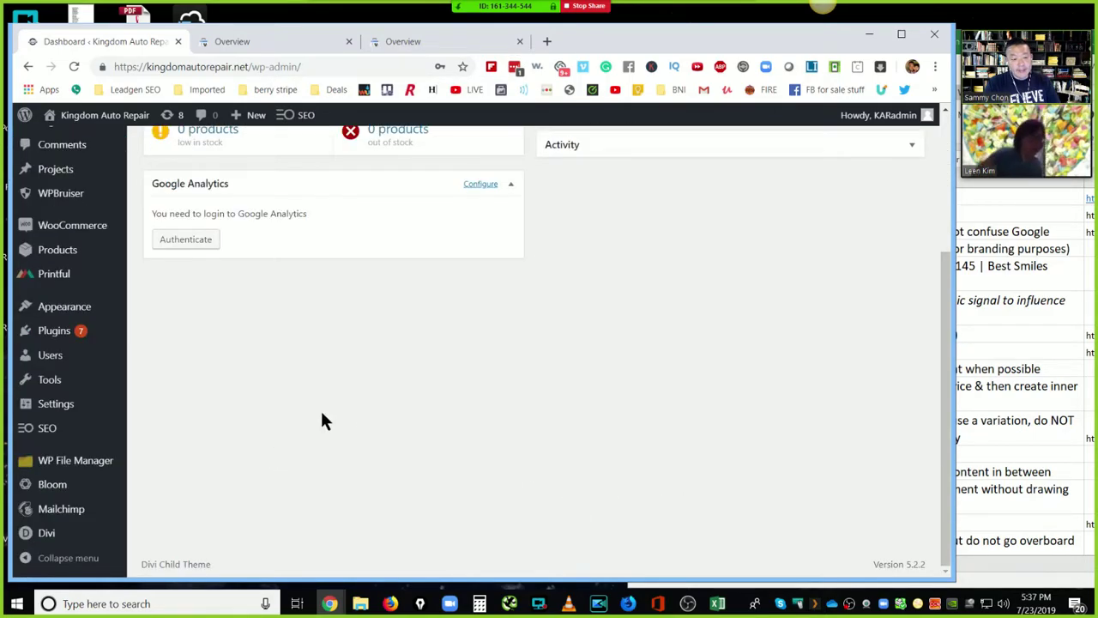
pyautogui.click(76, 460)
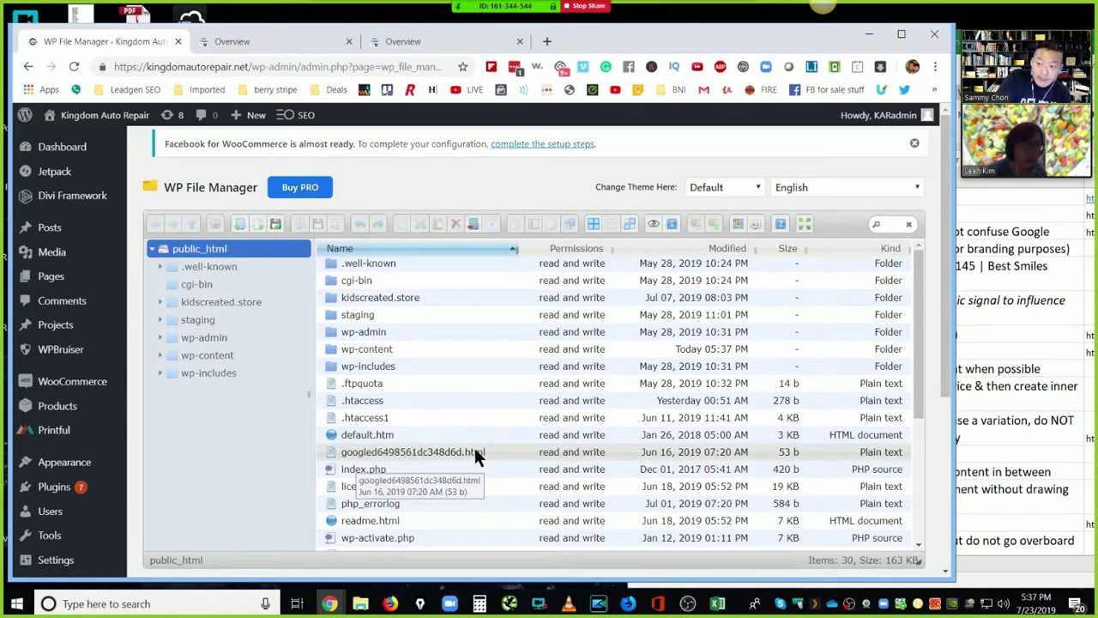
pyautogui.click(401, 42)
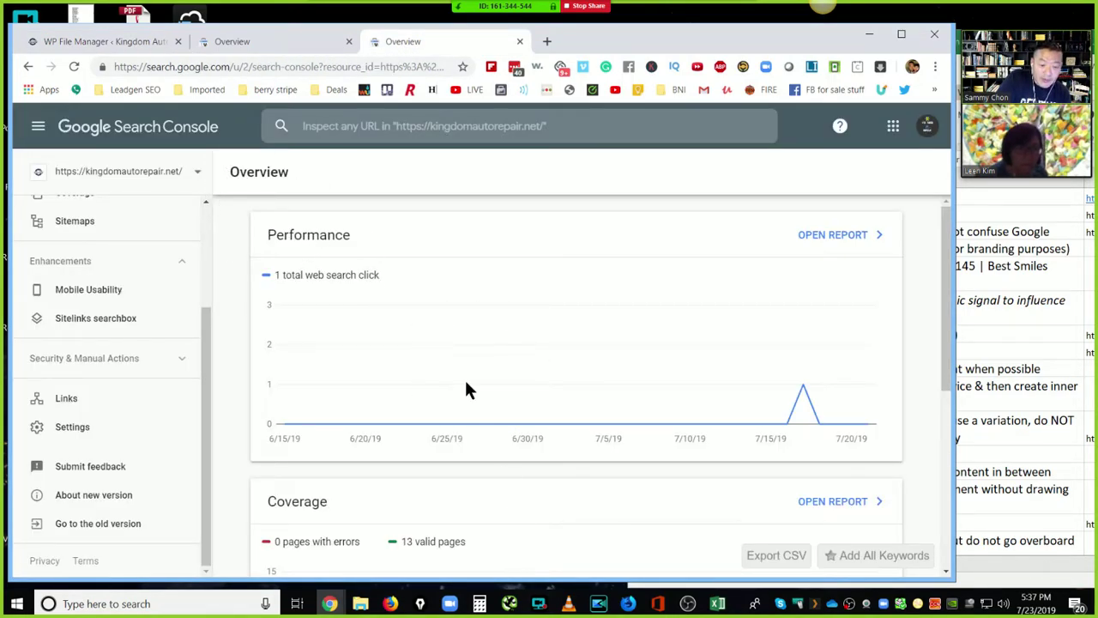
pyautogui.click(112, 43)
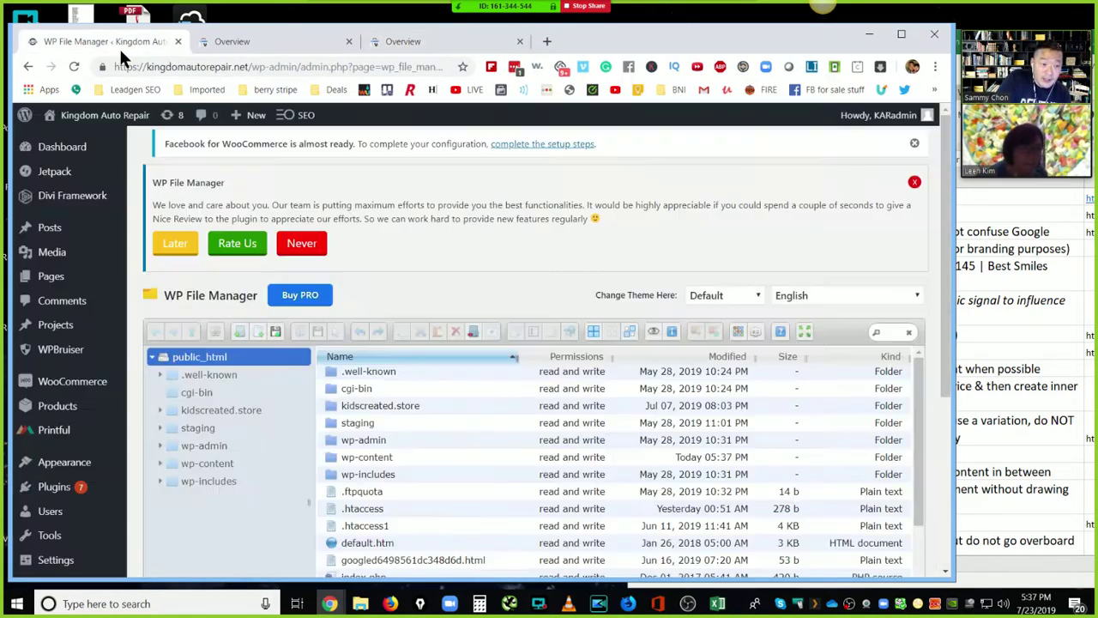
pyautogui.click(404, 41)
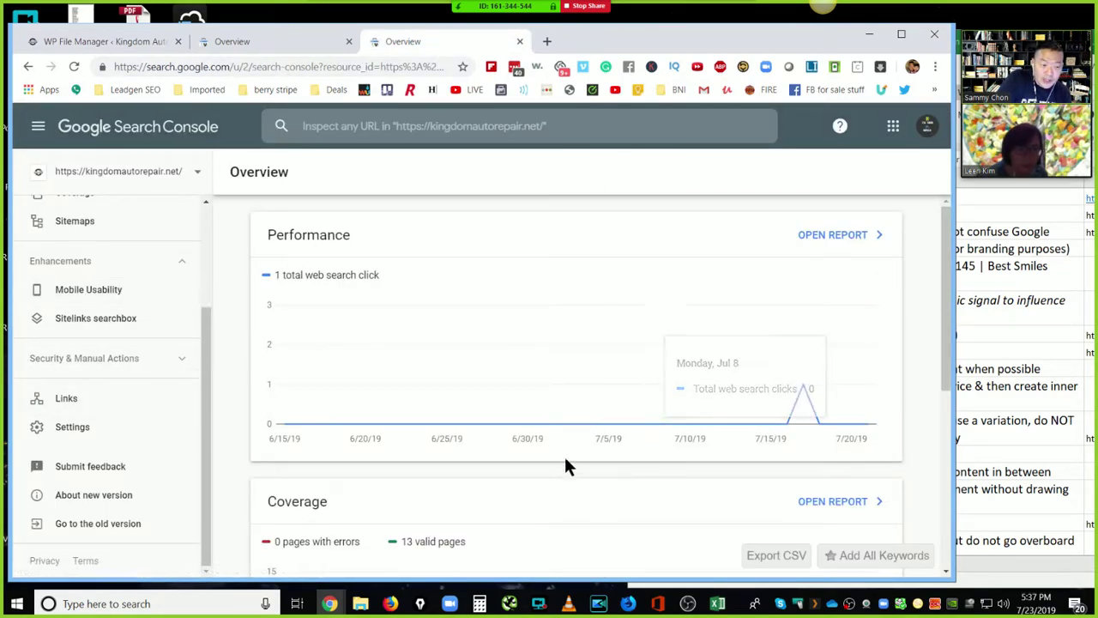
pyautogui.scroll(3, 189, 352)
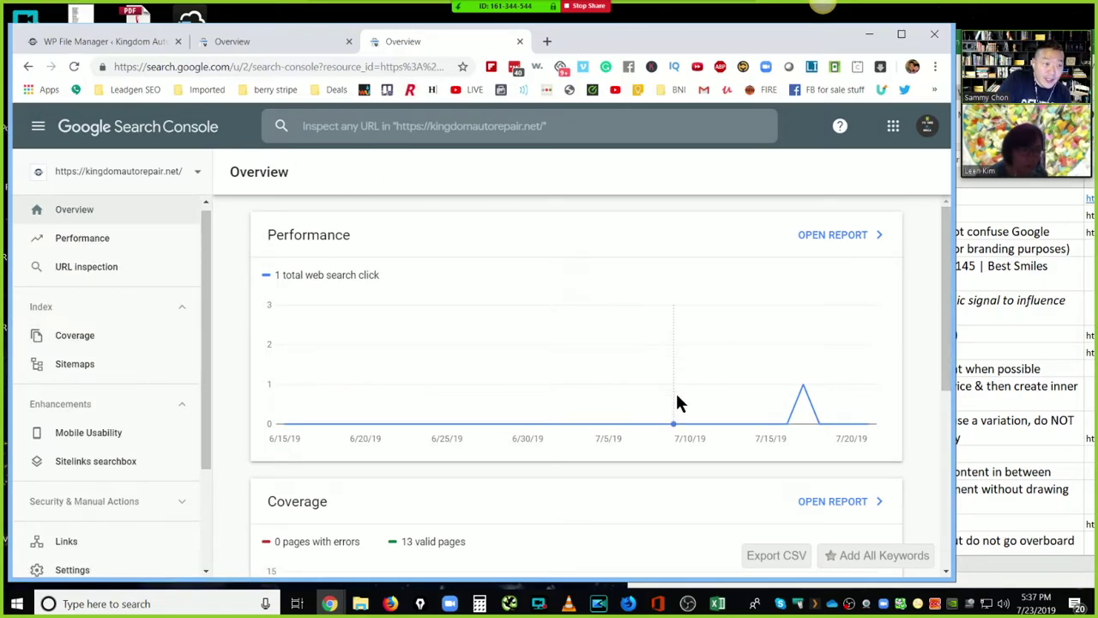
pyautogui.click(118, 39)
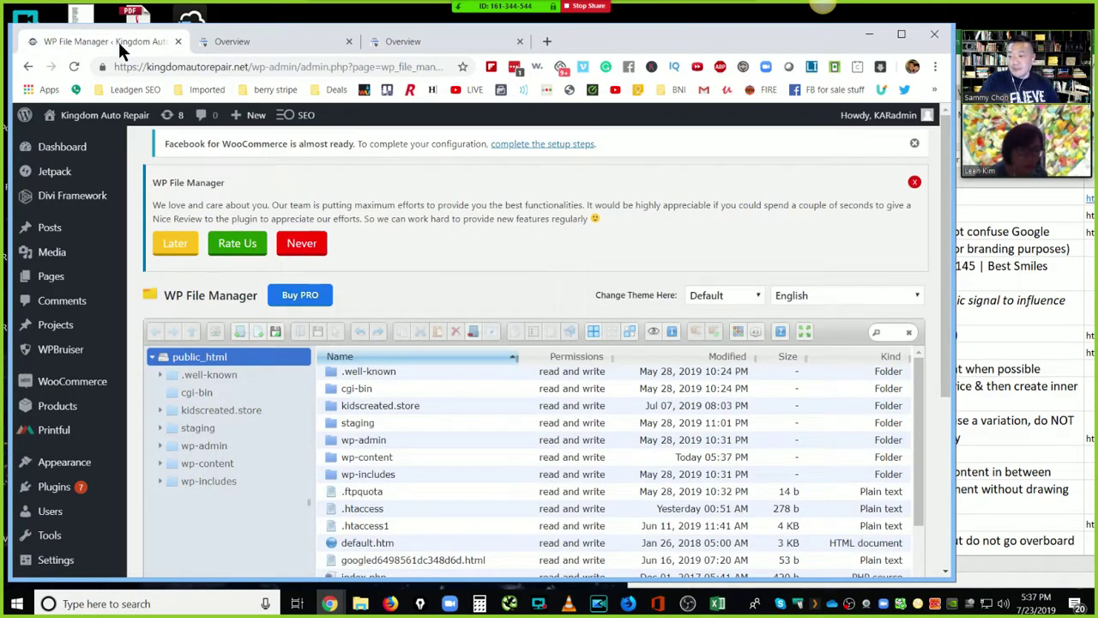
pyautogui.scroll(-2, 484, 476)
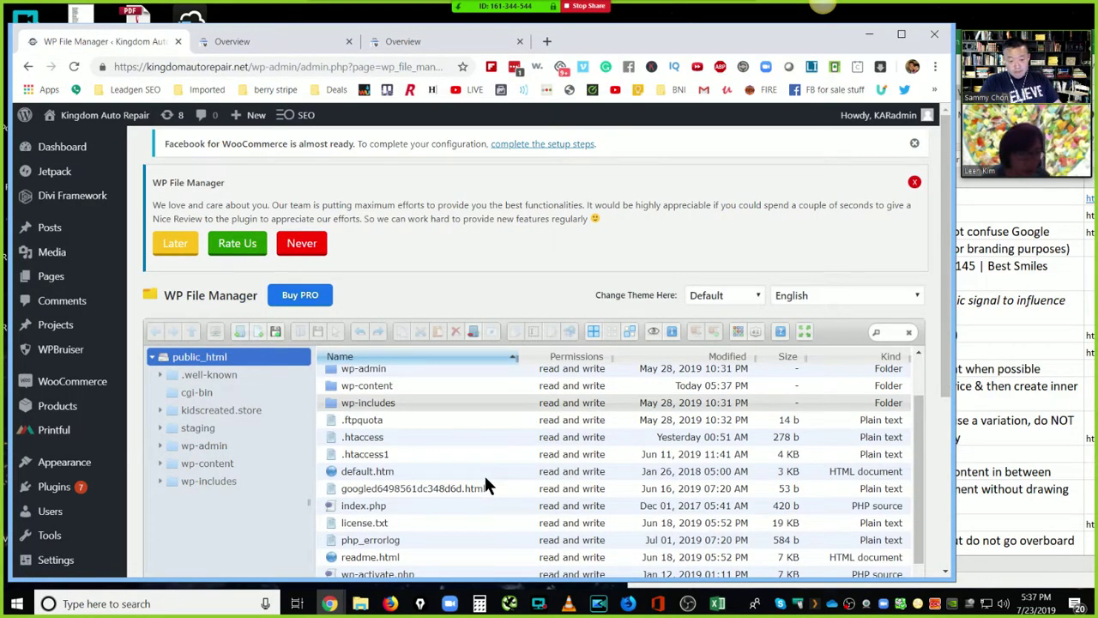
pyautogui.scroll(-2, 484, 487)
# - Start adding a property to the other Search Console account and select the URL prefix property type
pyautogui.click(278, 40)
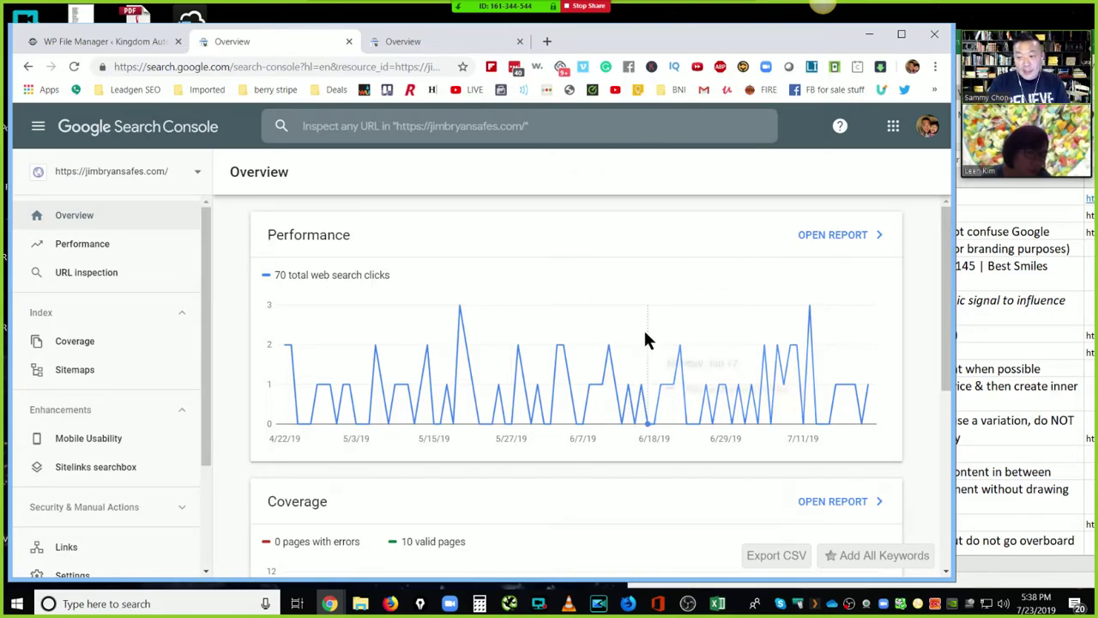
pyautogui.moveTo(647, 336)
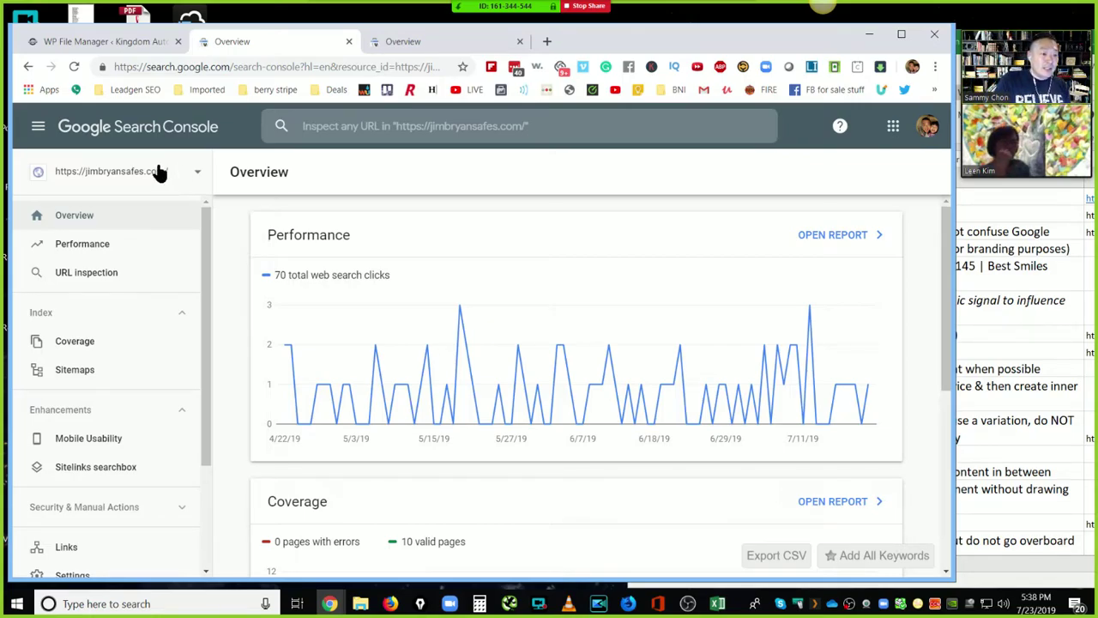
pyautogui.click(195, 173)
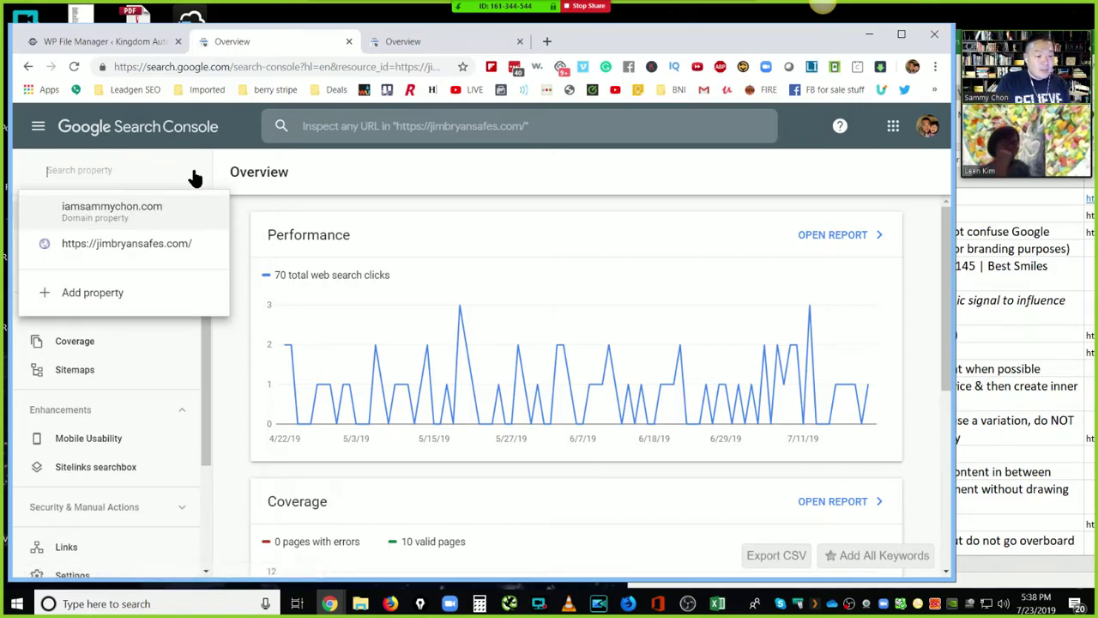
pyautogui.click(77, 293)
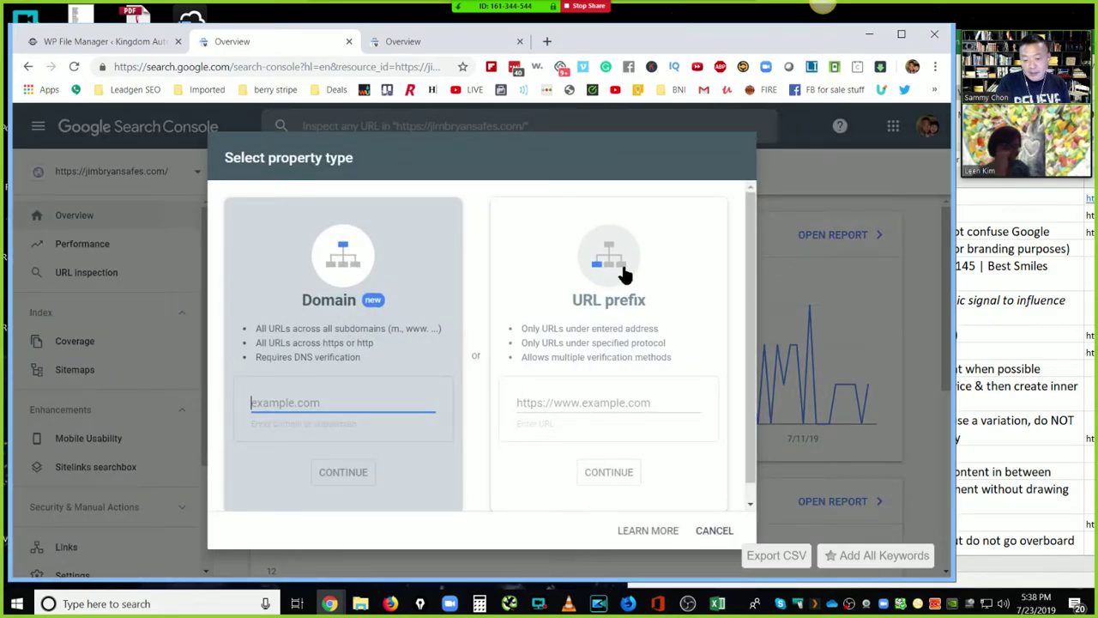
pyautogui.click(549, 407)
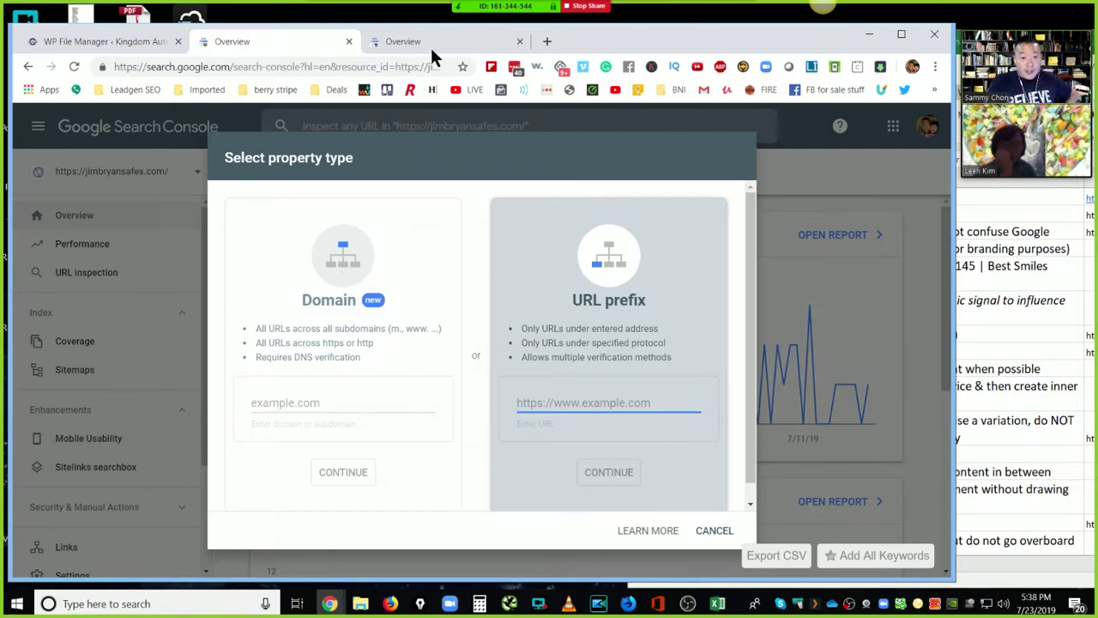
# - Return to WP File Manager and locate the Google verification HTML file in public_html
pyautogui.click(108, 41)
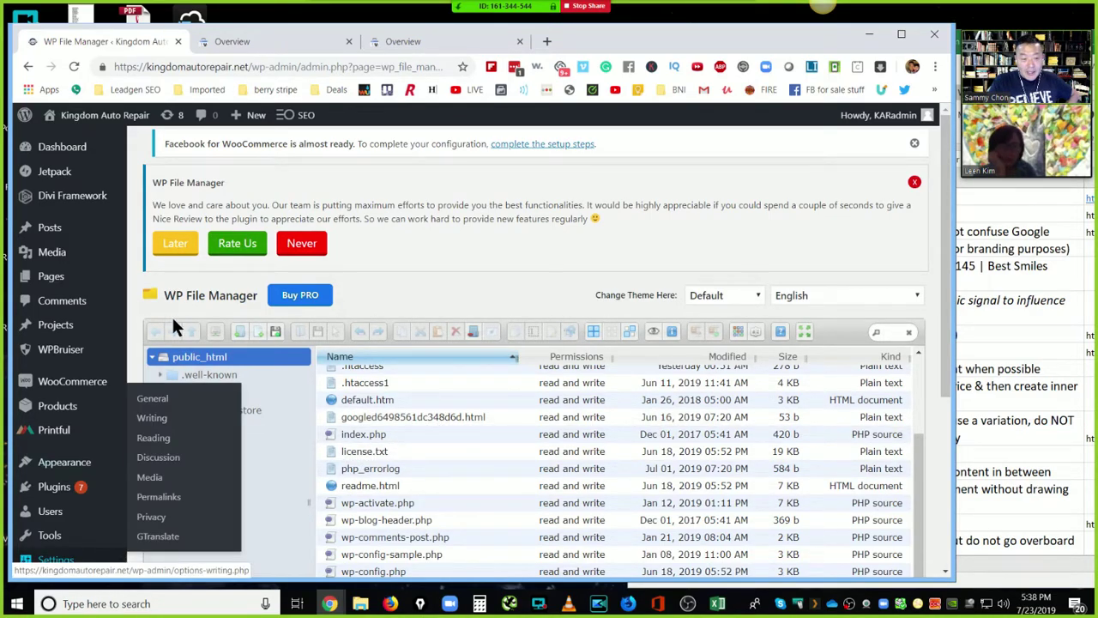
pyautogui.scroll(3, 515, 438)
pyautogui.scroll(-5, 517, 439)
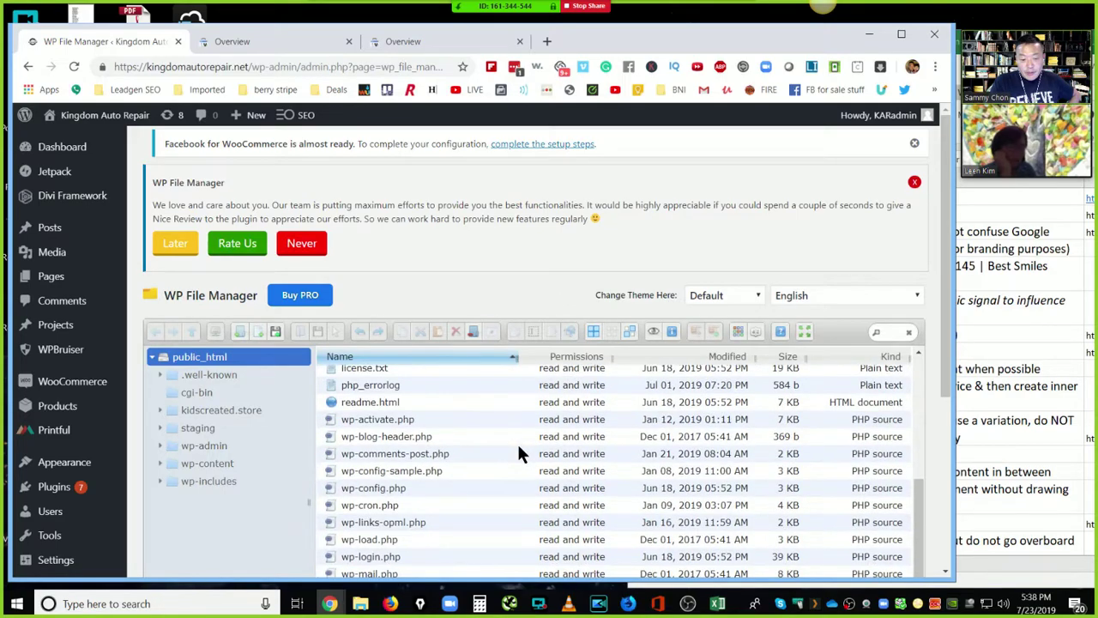
pyautogui.scroll(3, 517, 446)
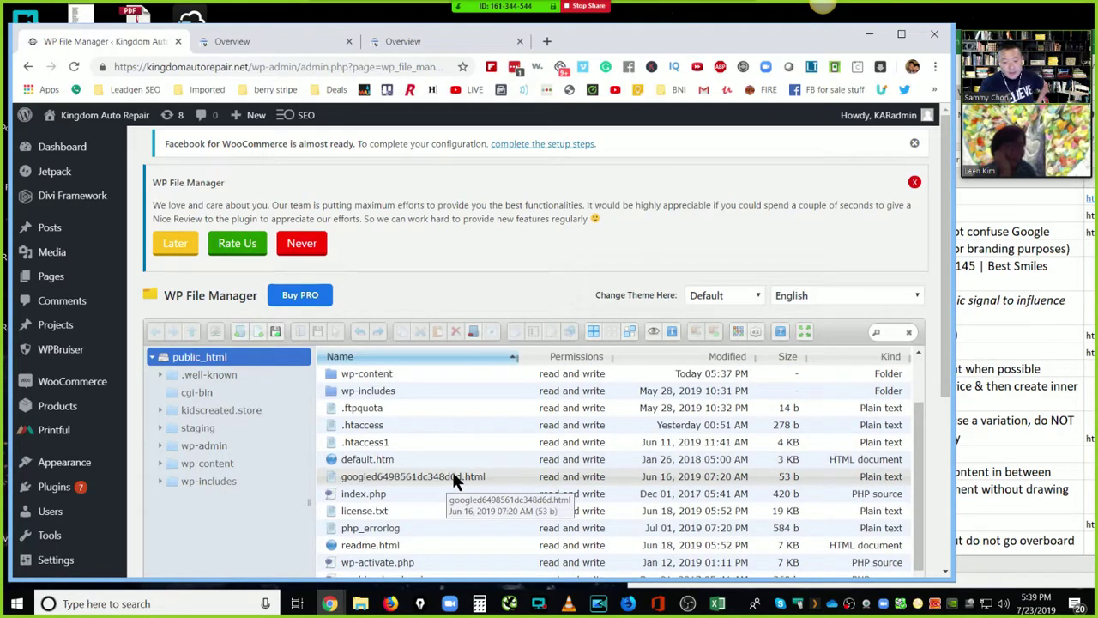
pyautogui.click(431, 43)
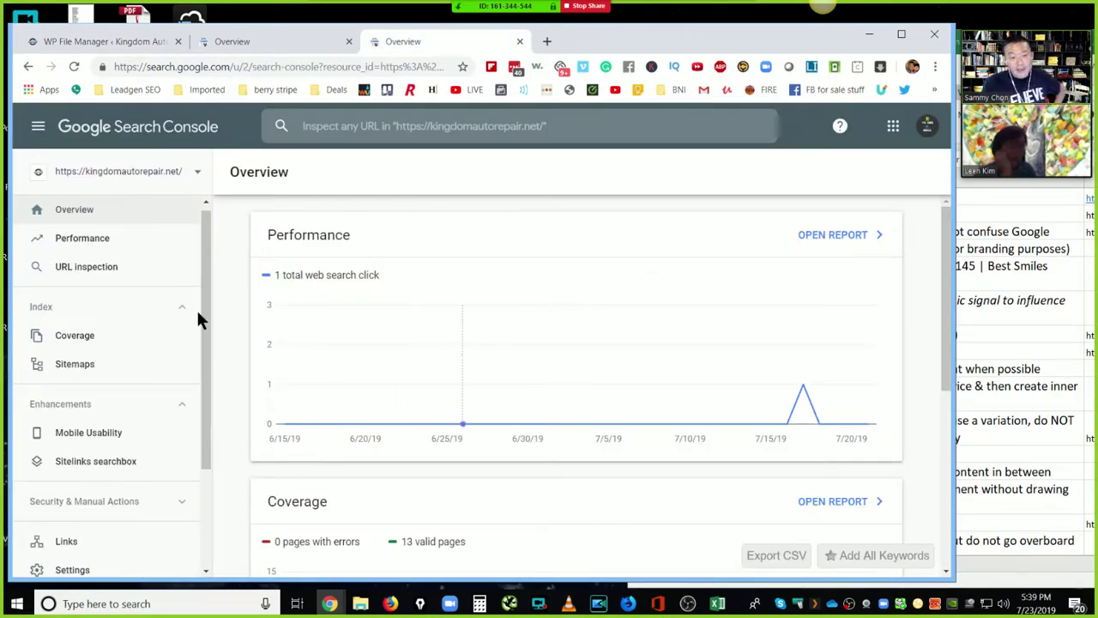
pyautogui.moveTo(794, 334)
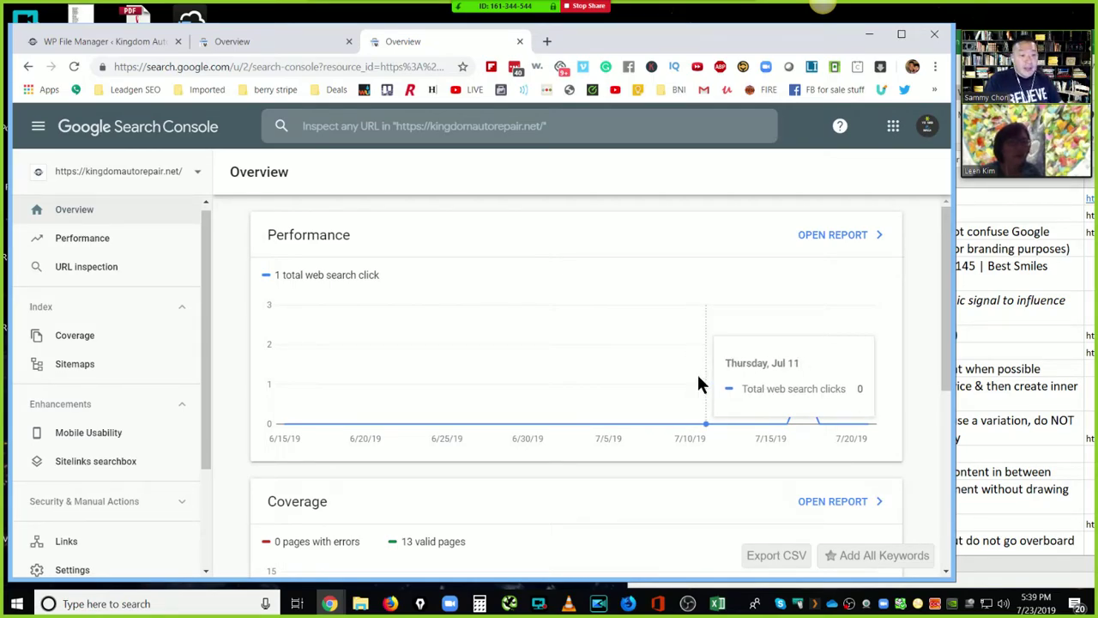
pyautogui.click(84, 365)
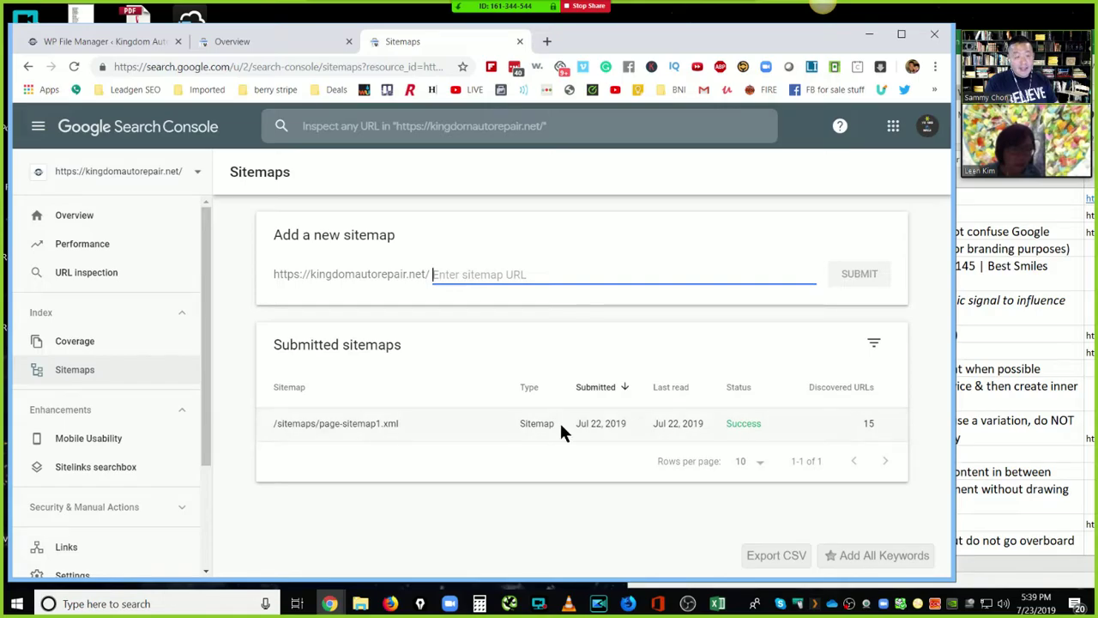
# - Open the SEO plugin's XML / HTML Sitemap settings in the Kingdom Auto Repair WordPress dashboard
pyautogui.click(105, 39)
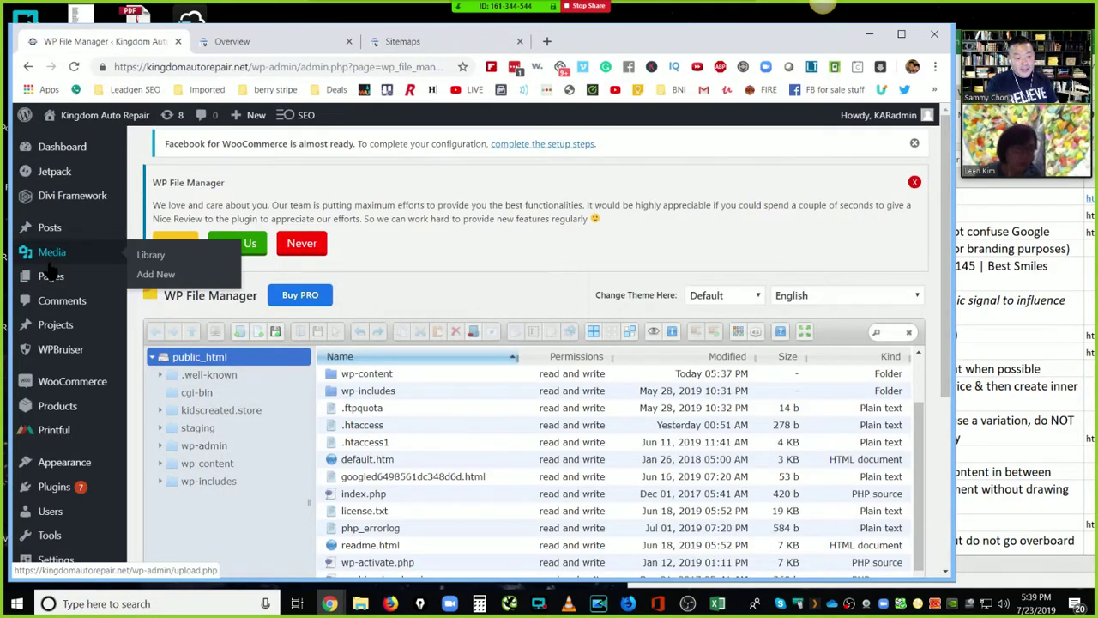
pyautogui.scroll(-3, 51, 292)
pyautogui.moveTo(51, 309)
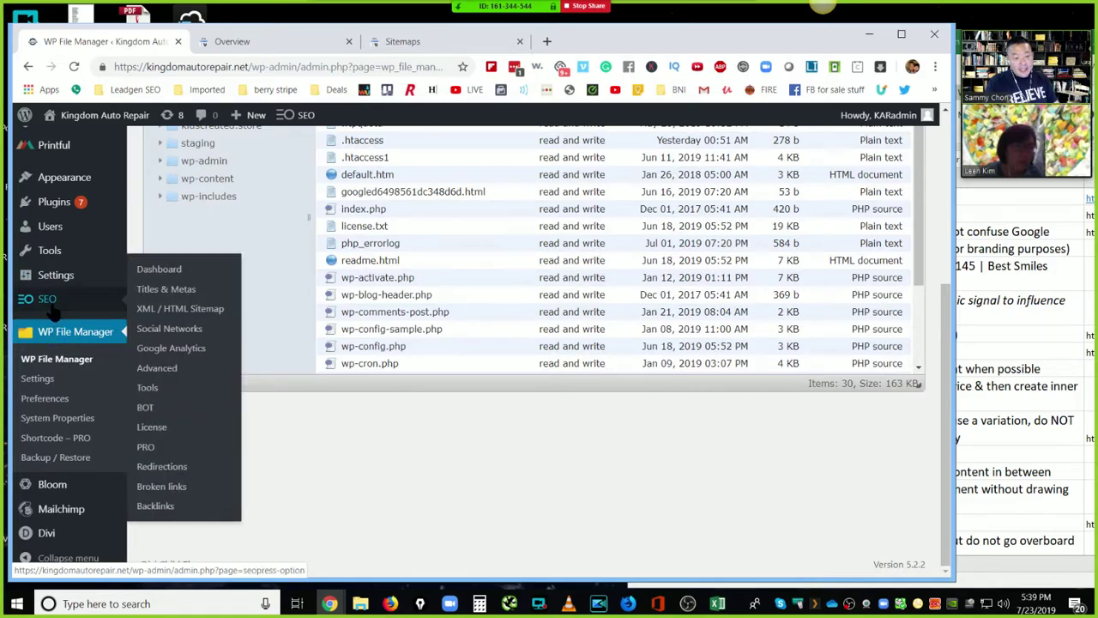
pyautogui.click(179, 313)
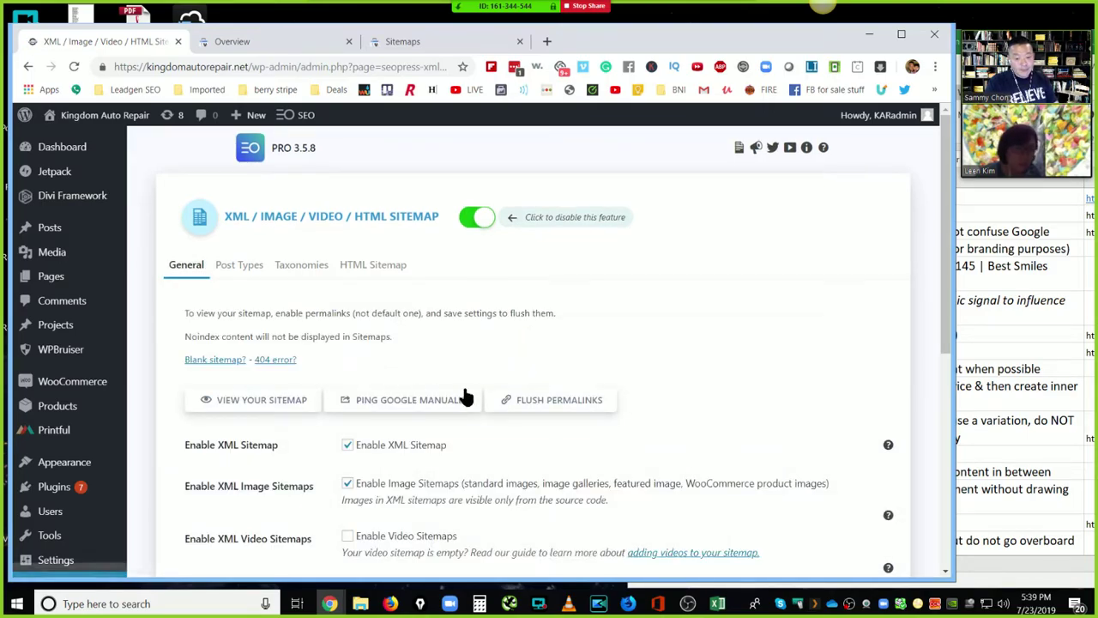
# - Flush the site's permalinks and ping Google manually with the sitemap, closing the ping page
pyautogui.click(564, 405)
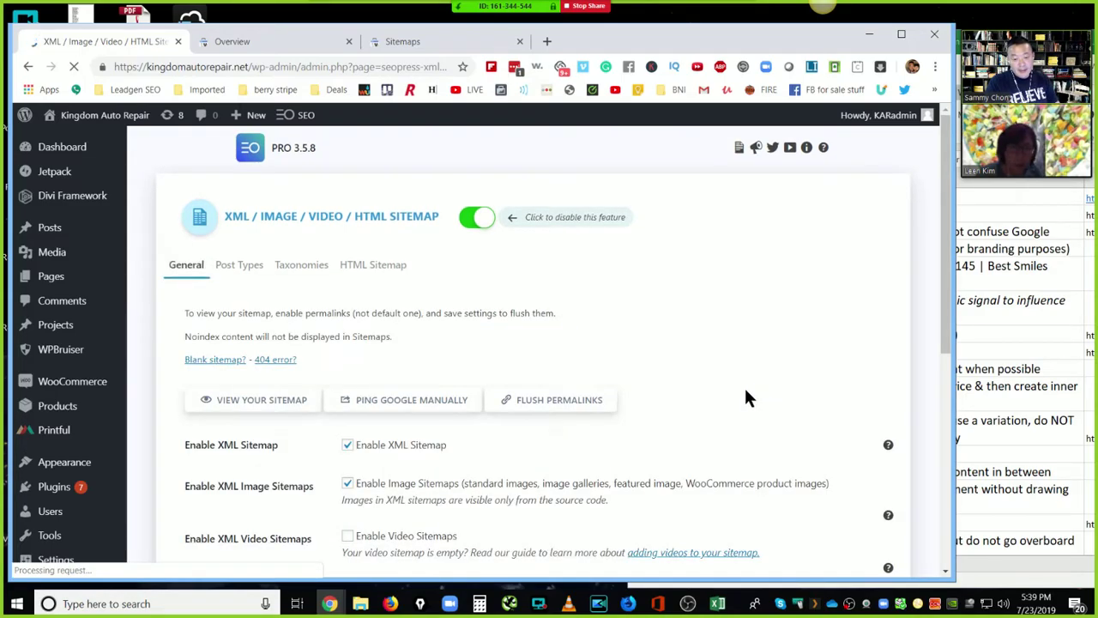
pyautogui.click(438, 409)
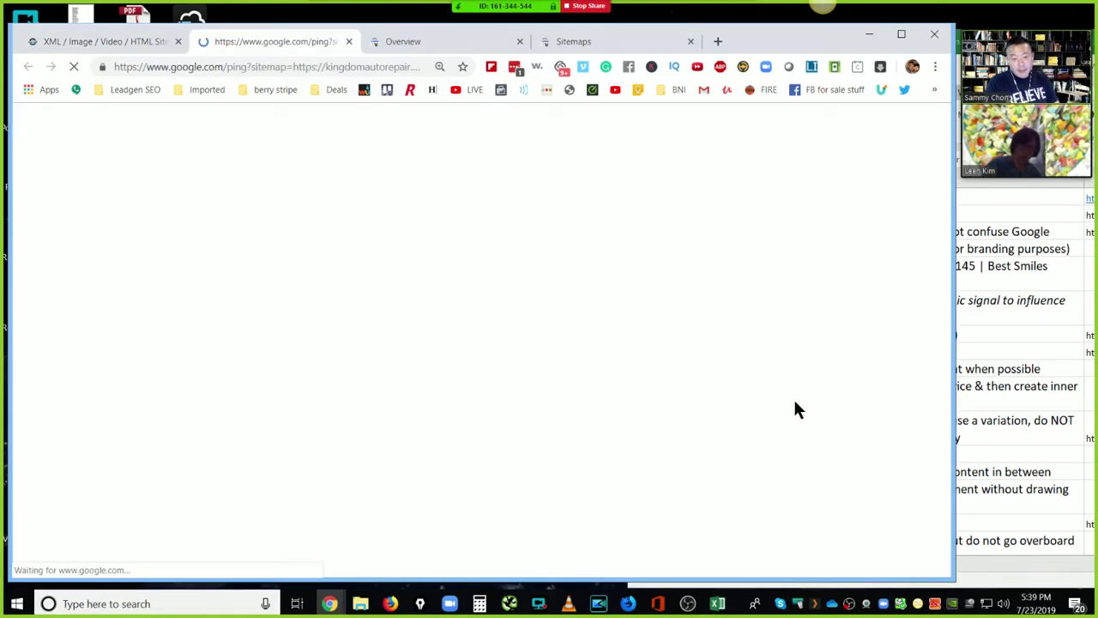
pyautogui.click(348, 42)
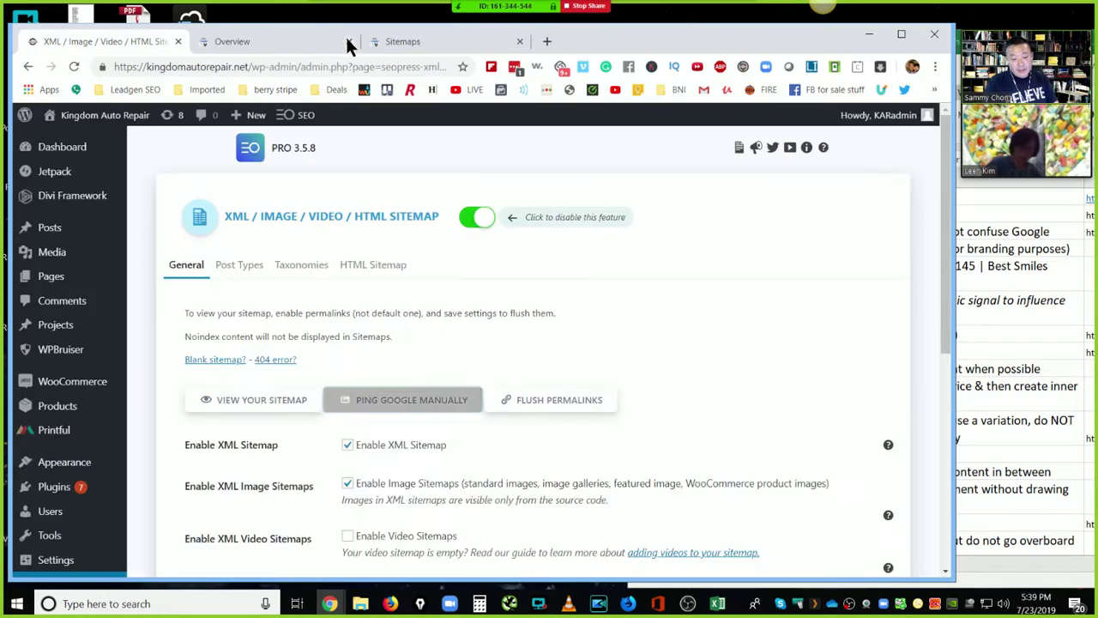
# - View the site's XML sitemap index and examine the page URLs in page-sitemap1.xml
pyautogui.click(249, 407)
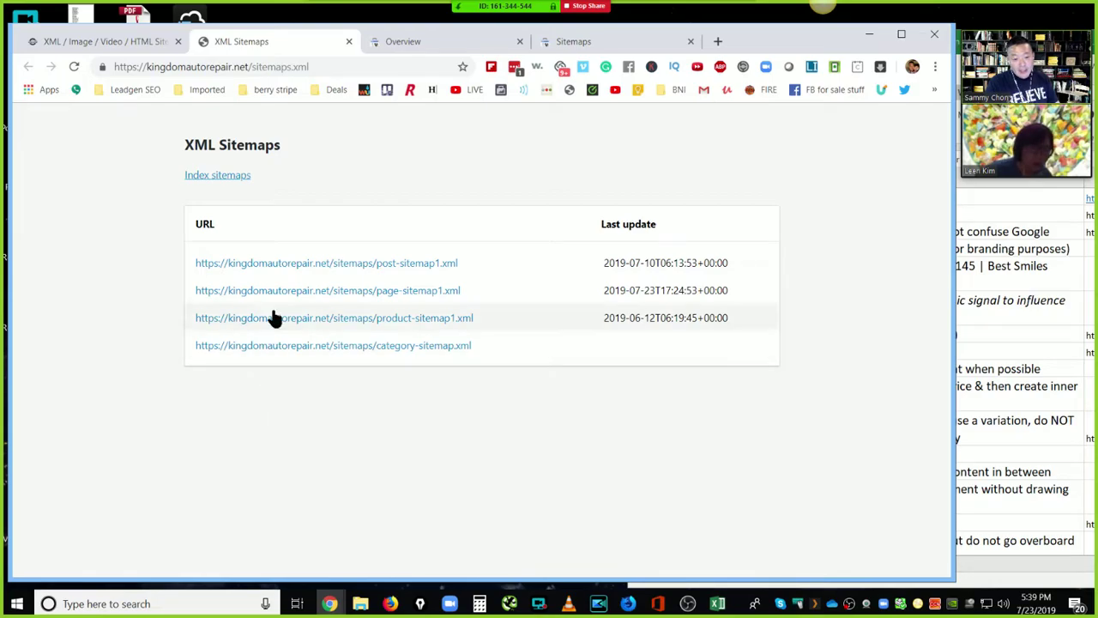
pyautogui.click(388, 294)
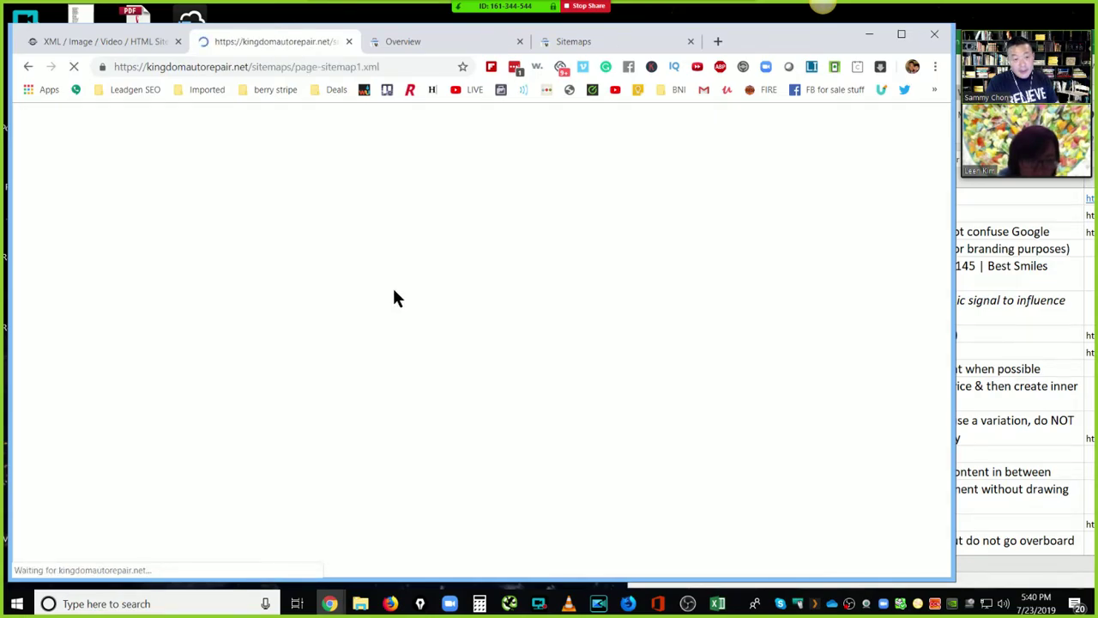
pyautogui.scroll(-2, 338, 321)
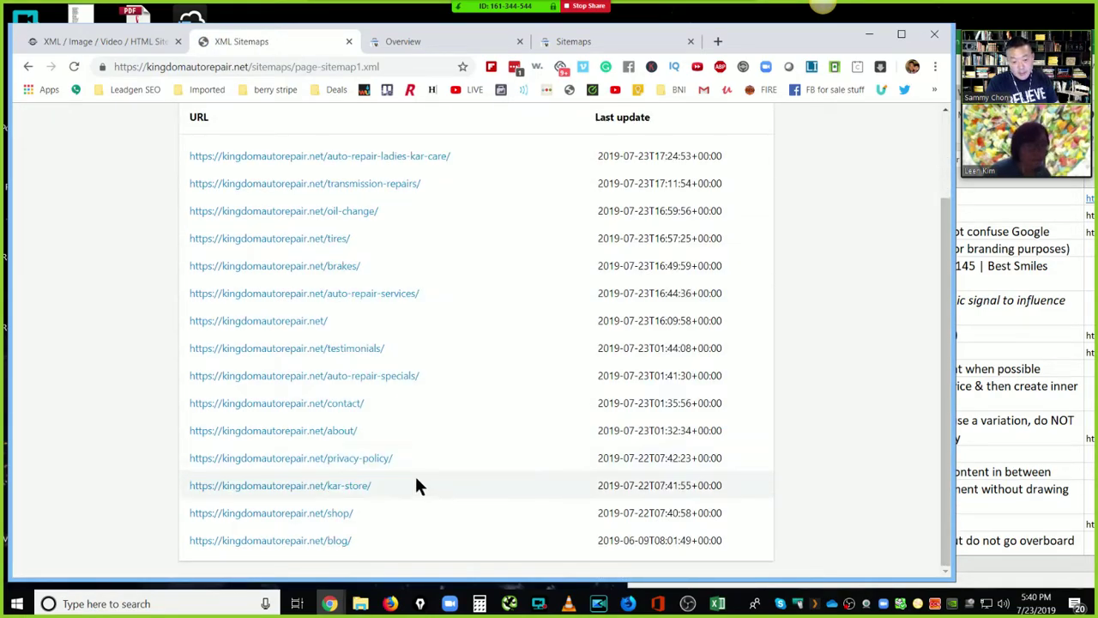
pyautogui.scroll(2, 328, 227)
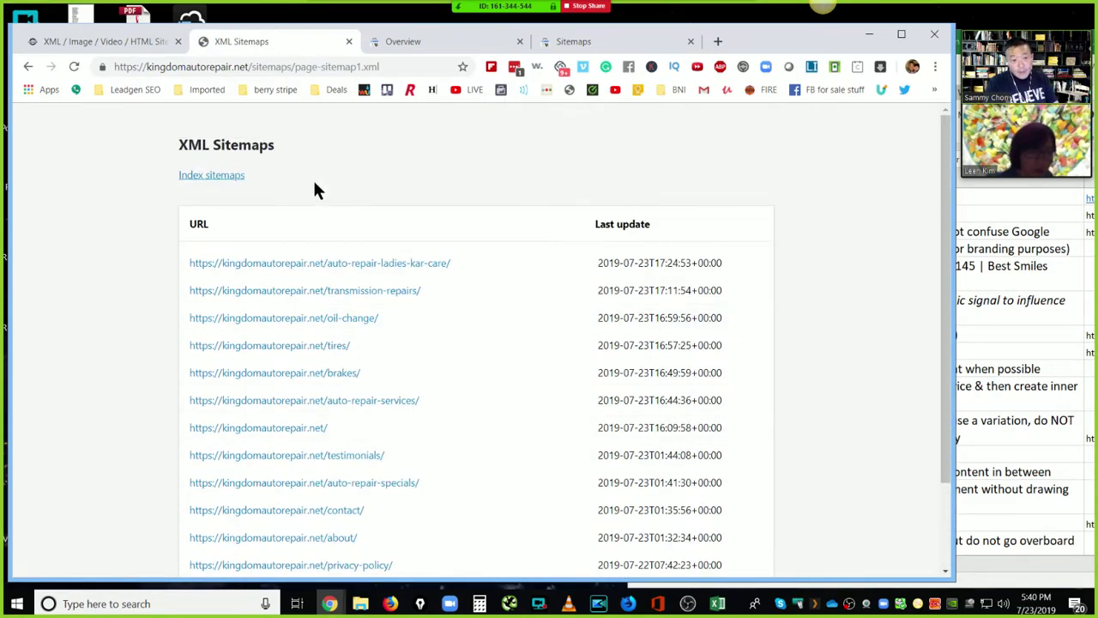
# - Copy the path sitemaps/page-sitemap1.xml from the sitemap address and submit it as a new sitemap in Search Console
pyautogui.moveTo(253, 68); pyautogui.dragTo(409, 67)
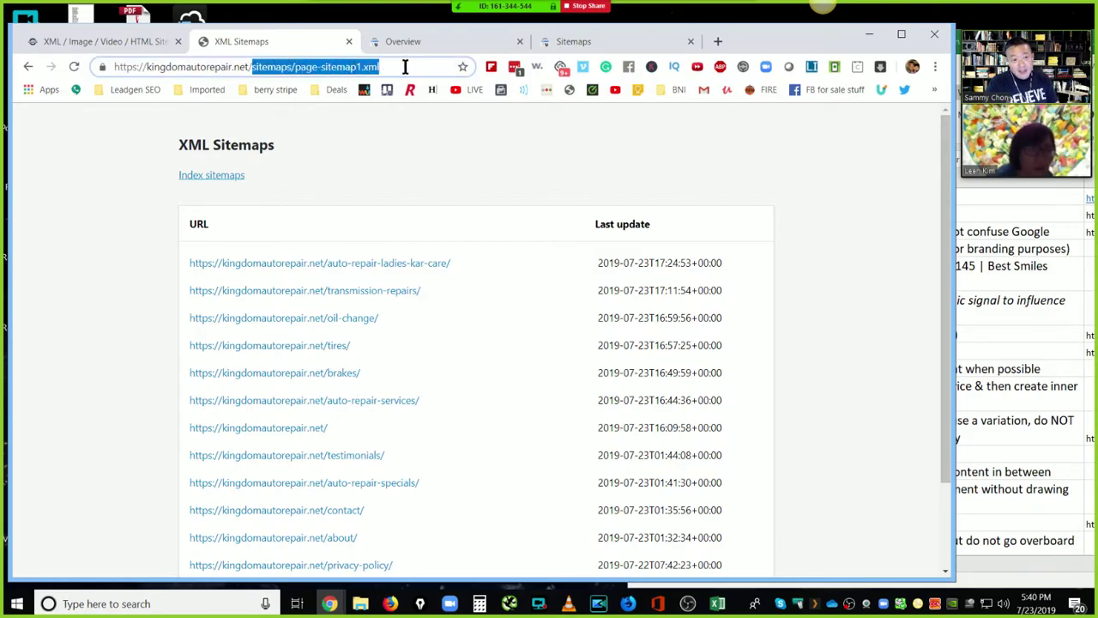
pyautogui.rightClick(357, 72)
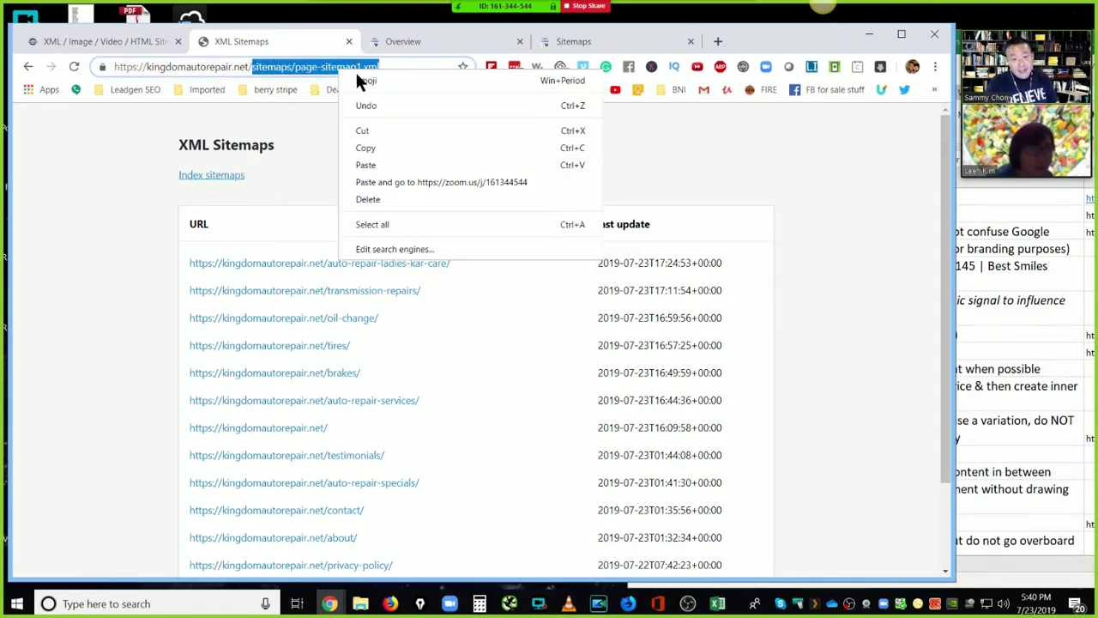
pyautogui.click(401, 149)
pyautogui.click(588, 43)
pyautogui.click(471, 273)
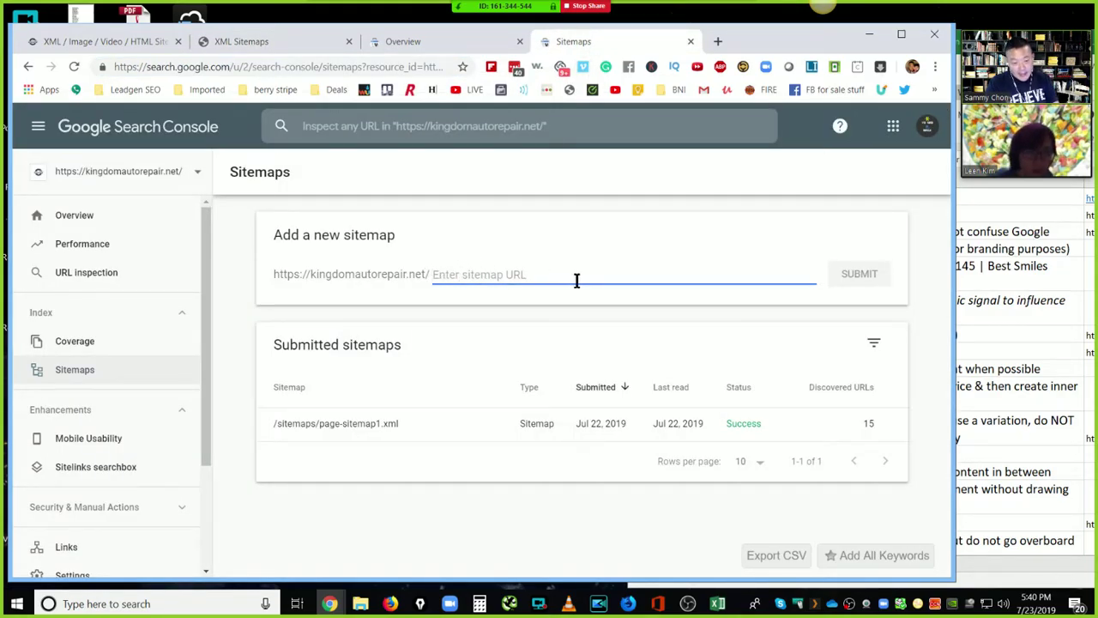
pyautogui.hotkey('ctrl', 'v')
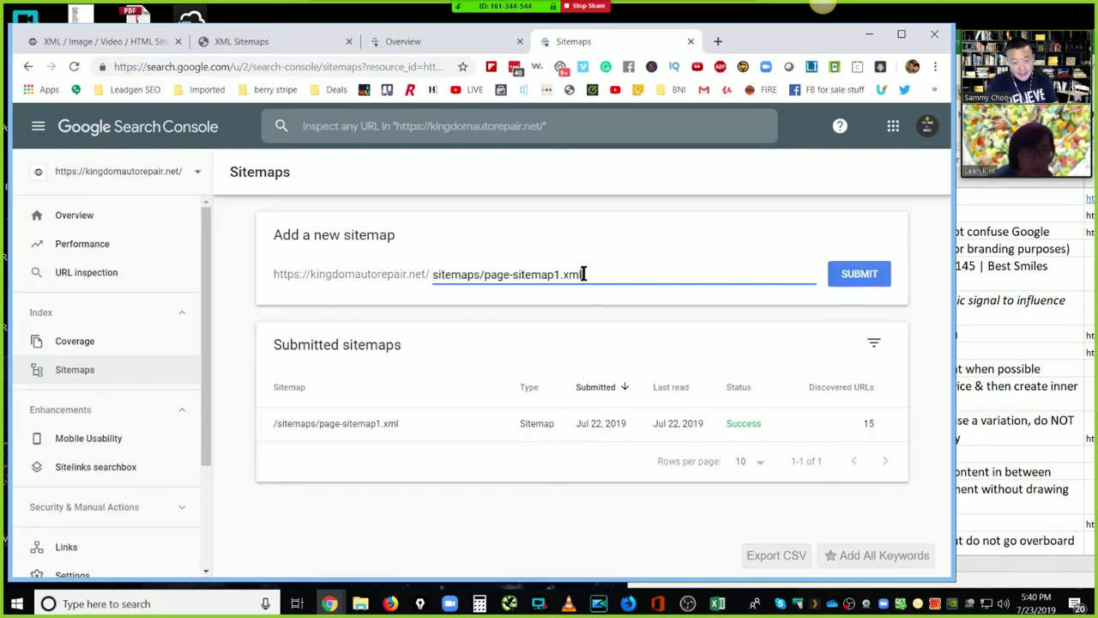
pyautogui.click(843, 285)
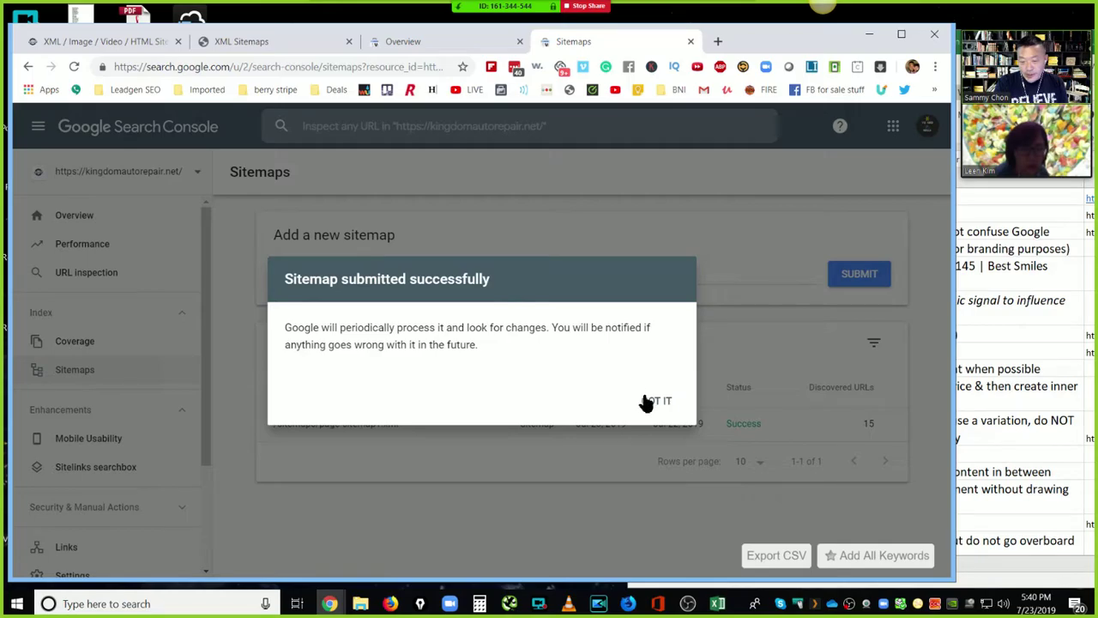
pyautogui.click(646, 404)
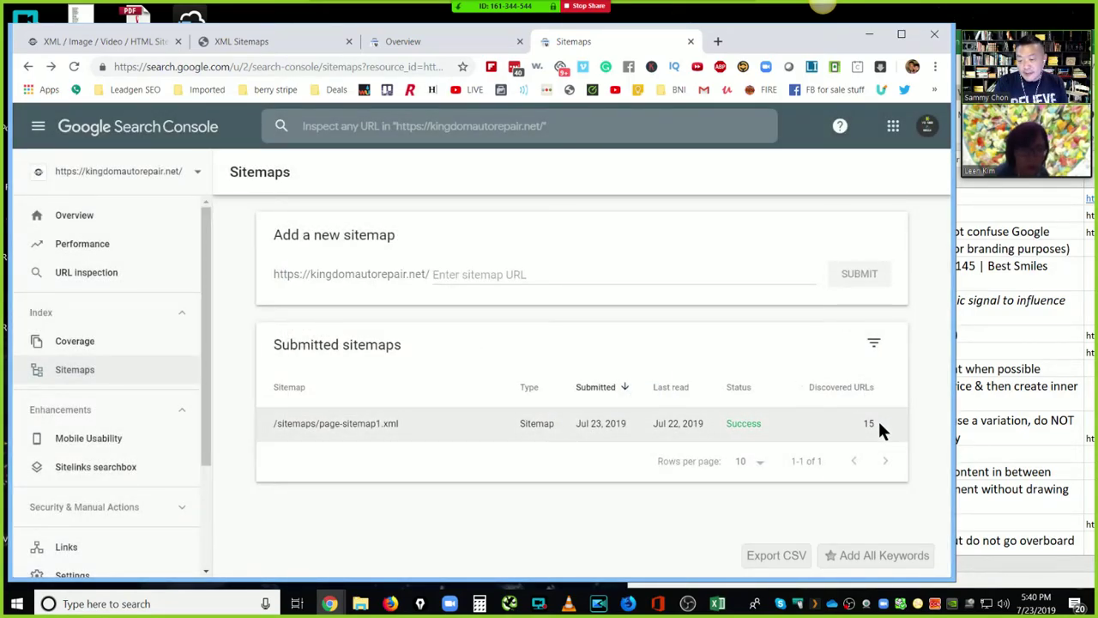
# - Review the details of the submitted page-sitemap1.xml, return to the property overview and show the account's property list
pyautogui.moveTo(574, 425); pyautogui.dragTo(627, 417)
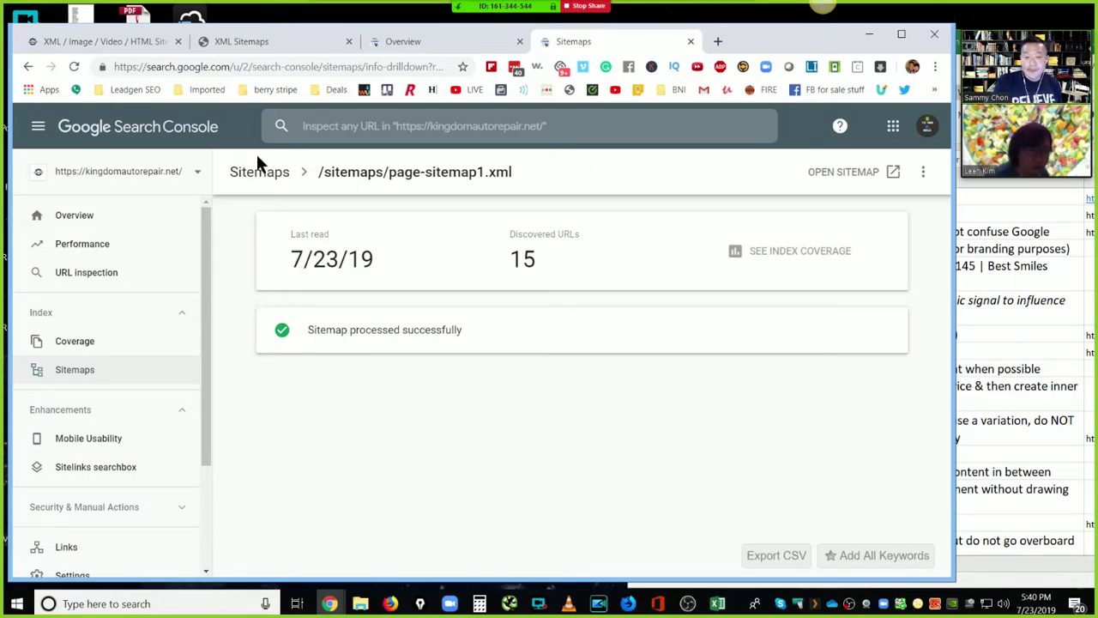
pyautogui.click(158, 129)
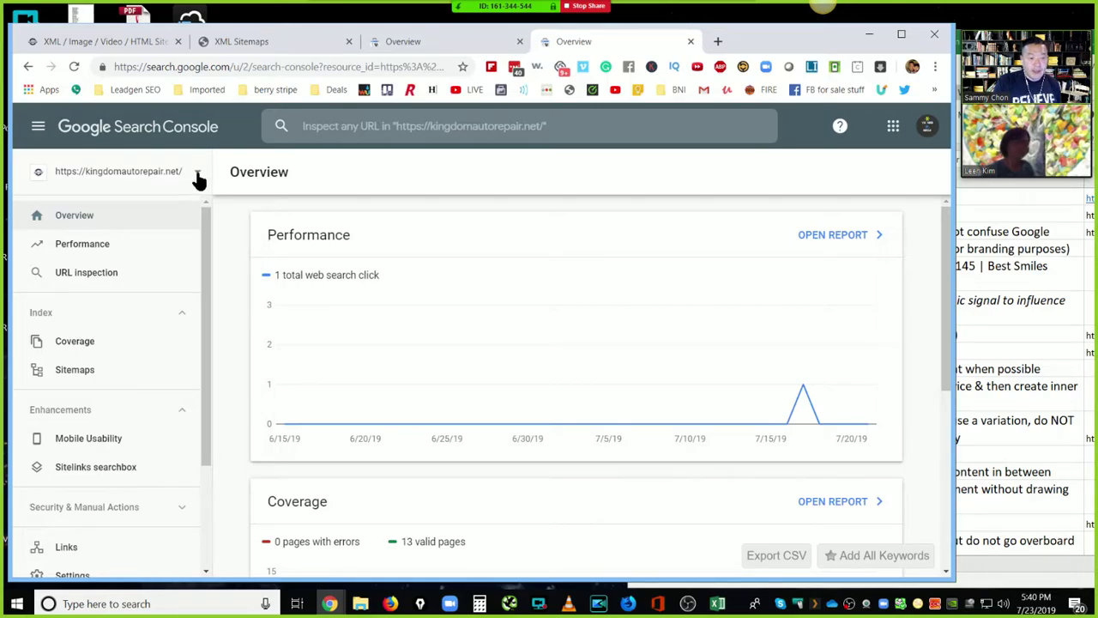
pyautogui.click(195, 176)
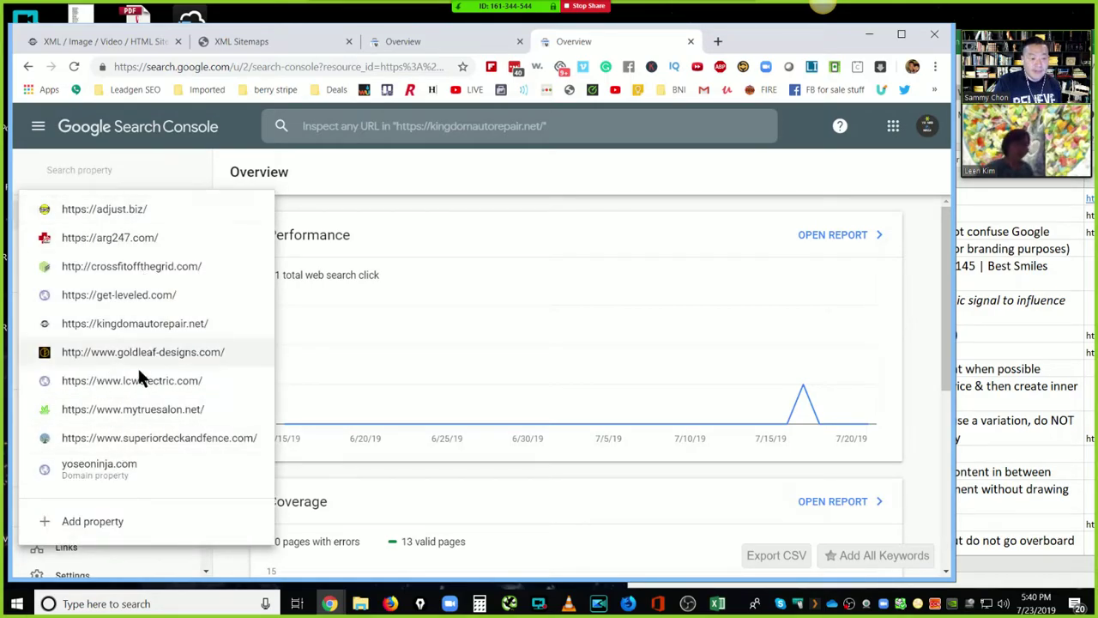
# - Close both Google Search Console pages and the XML Sitemaps page
pyautogui.click(691, 42)
pyautogui.click(519, 42)
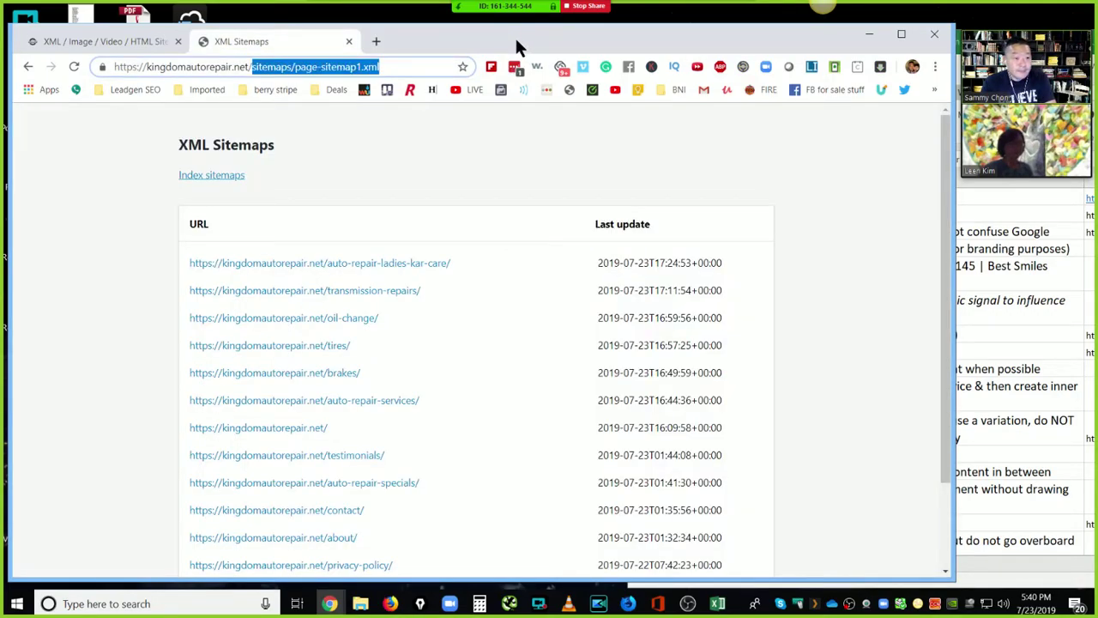
pyautogui.click(349, 41)
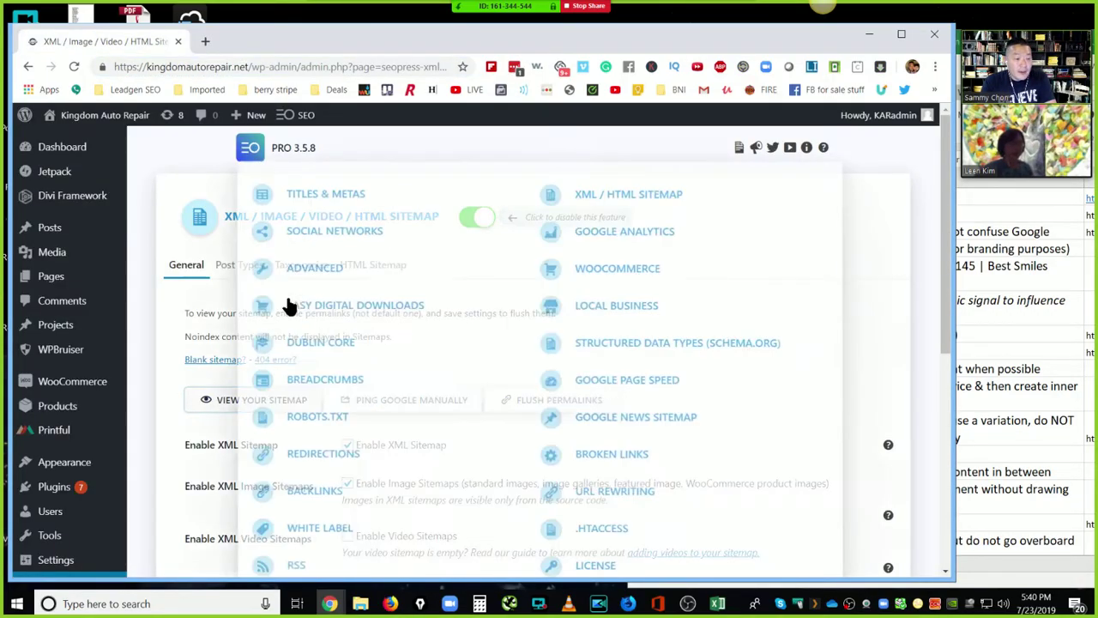
# - Open the list of all WordPress pages and examine their title tags and meta descriptions
pyautogui.moveTo(49, 279)
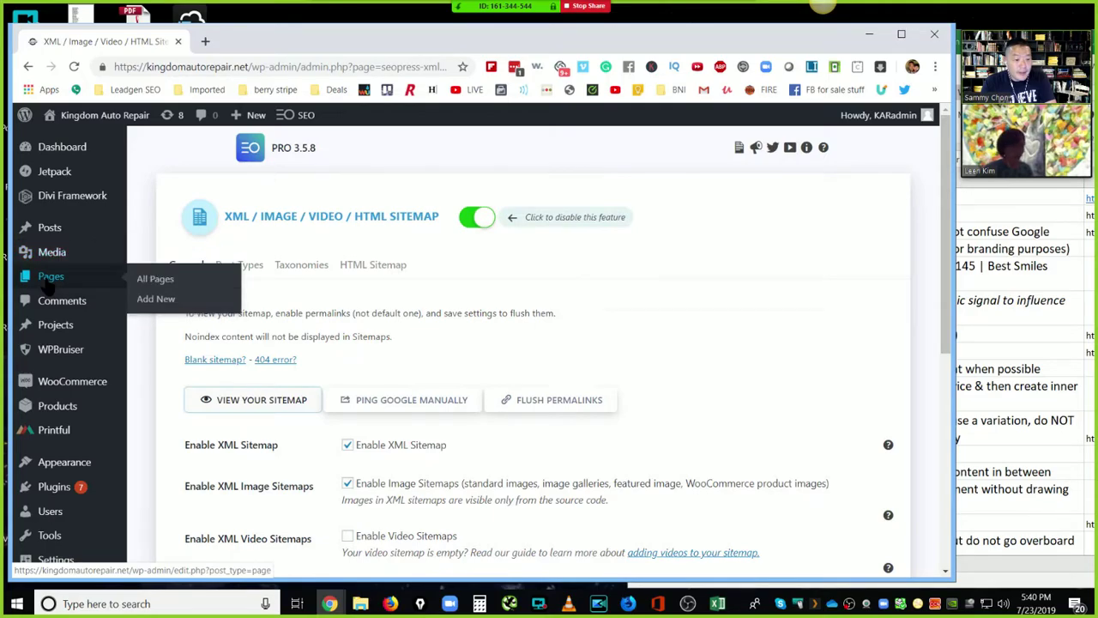
pyautogui.click(189, 283)
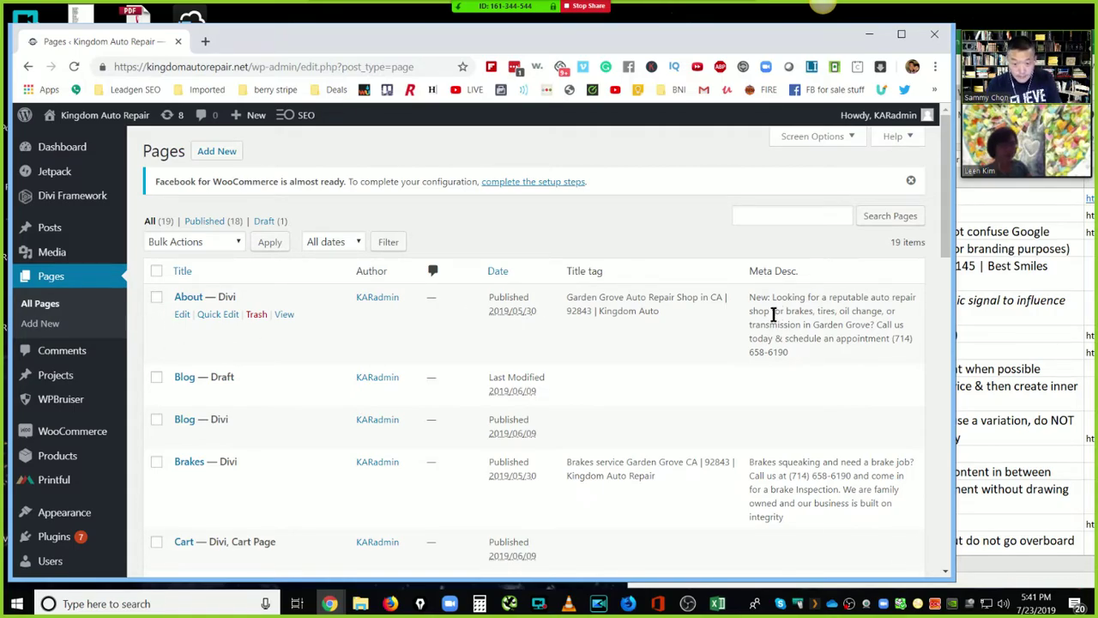
pyautogui.scroll(-2, 774, 316)
pyautogui.scroll(1, 773, 315)
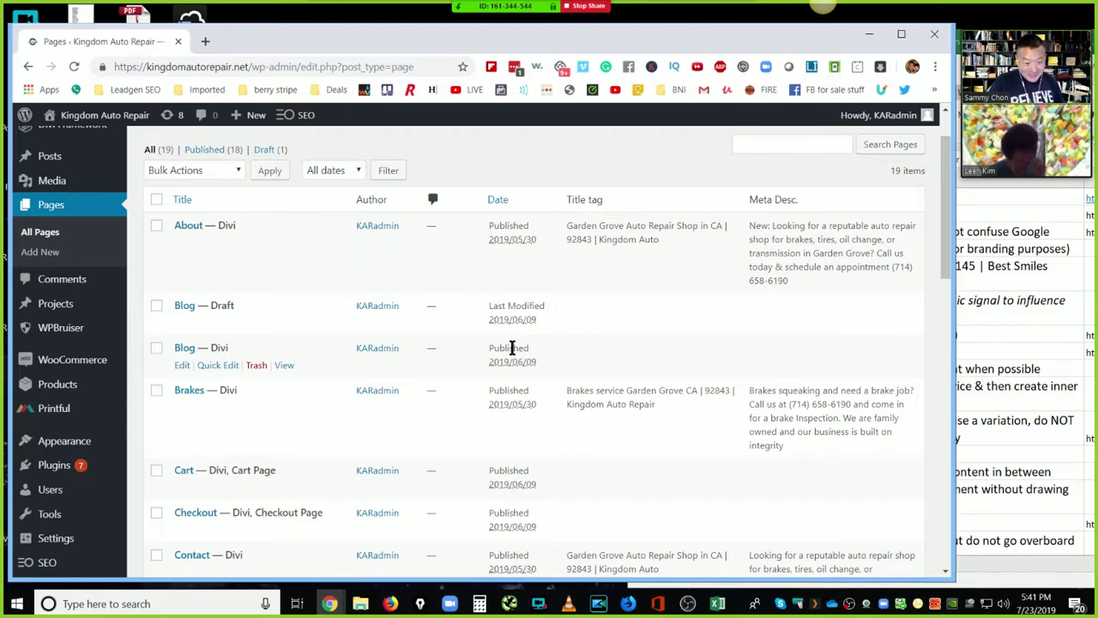
pyautogui.scroll(-1, 517, 346)
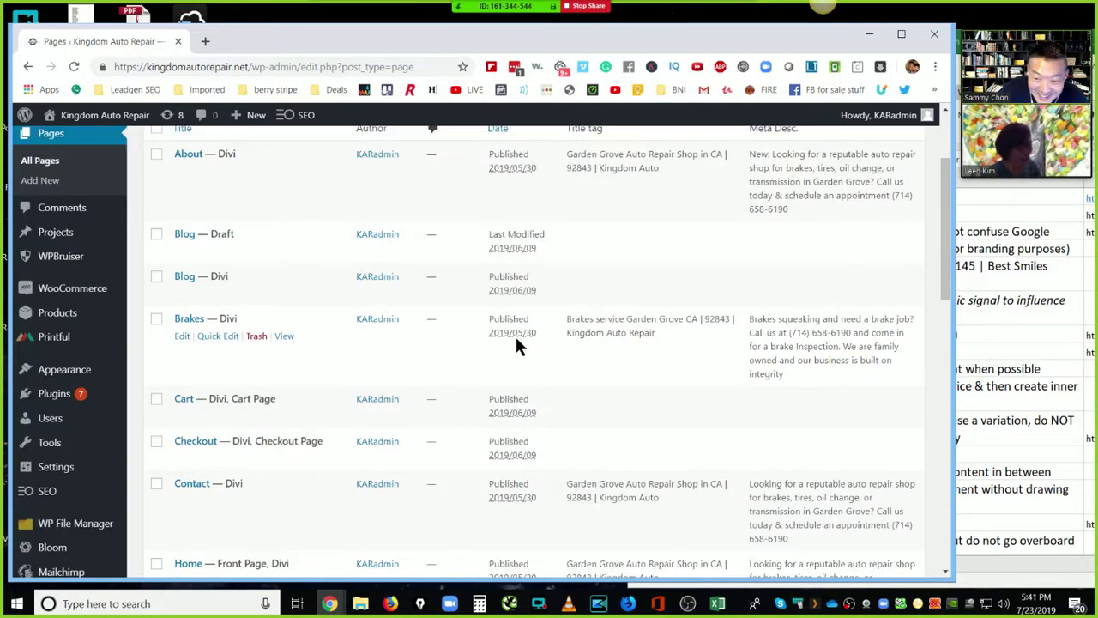
pyautogui.scroll(1, 518, 353)
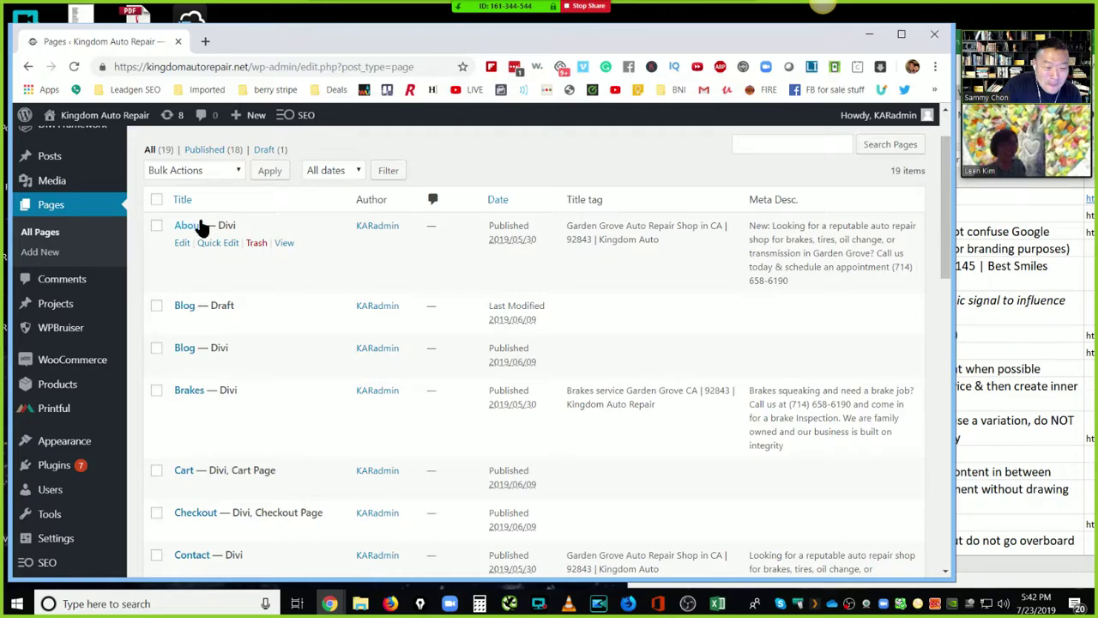
pyautogui.scroll(-4, 733, 386)
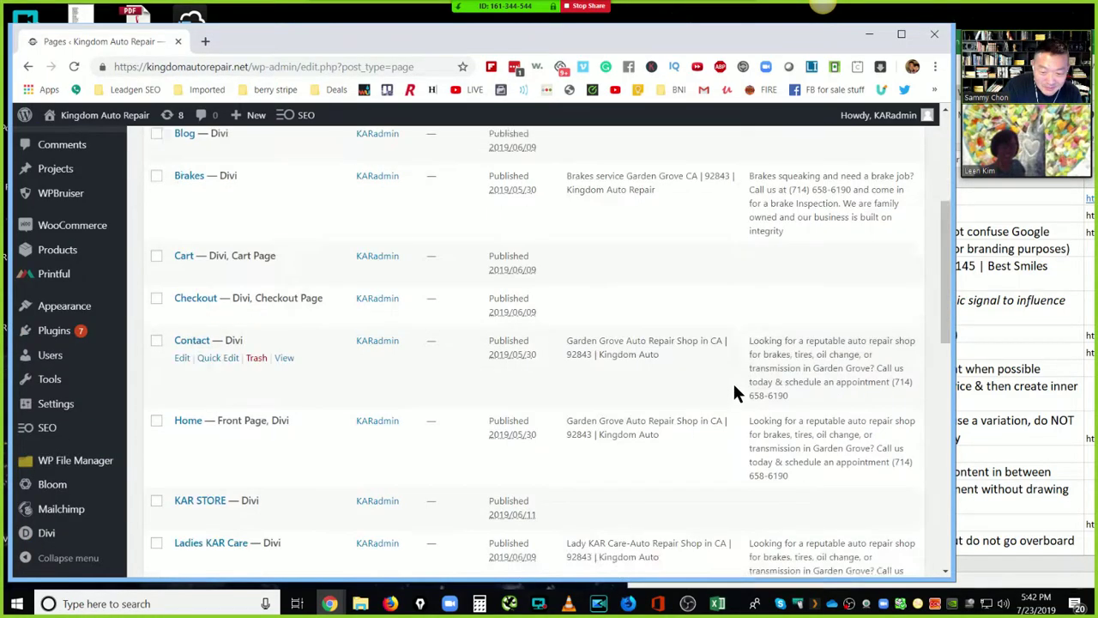
pyautogui.scroll(5, 732, 381)
pyautogui.scroll(-2, 734, 393)
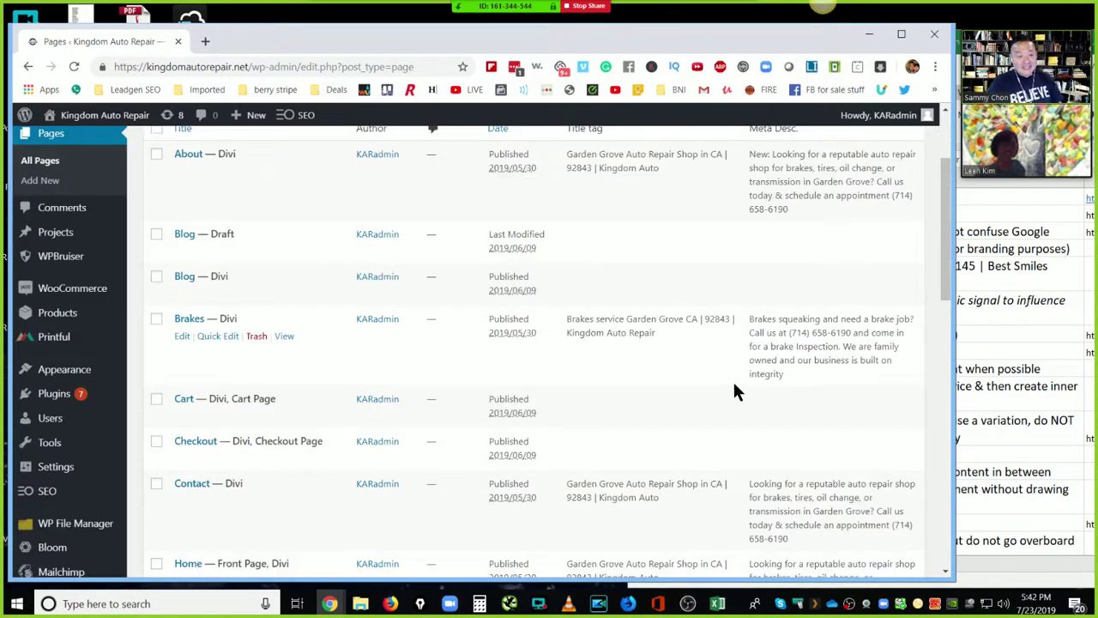